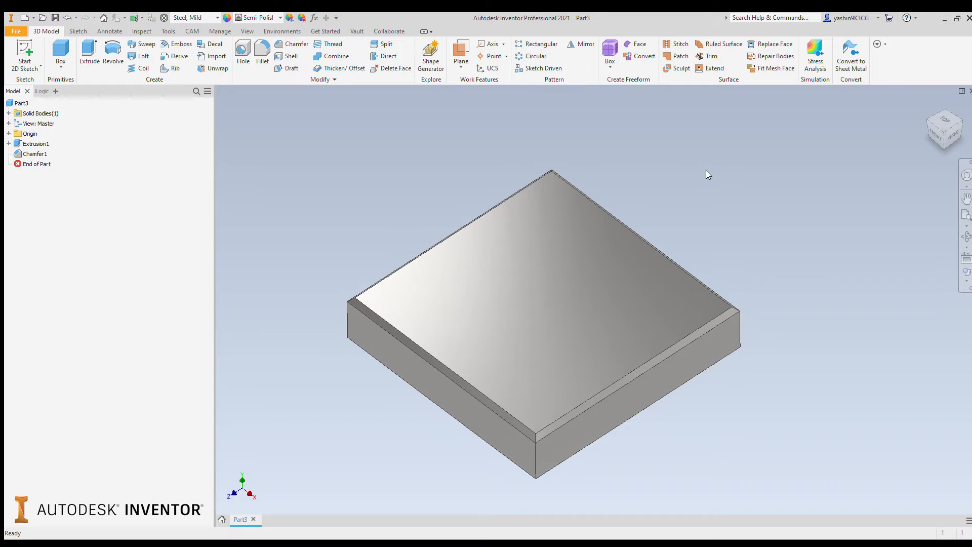
Step: Start a Hole feature and place one hole on the plate's upper face near the corner between the two adjacent chamfered edges
middle_click_drag(377, 181, 366, 148)
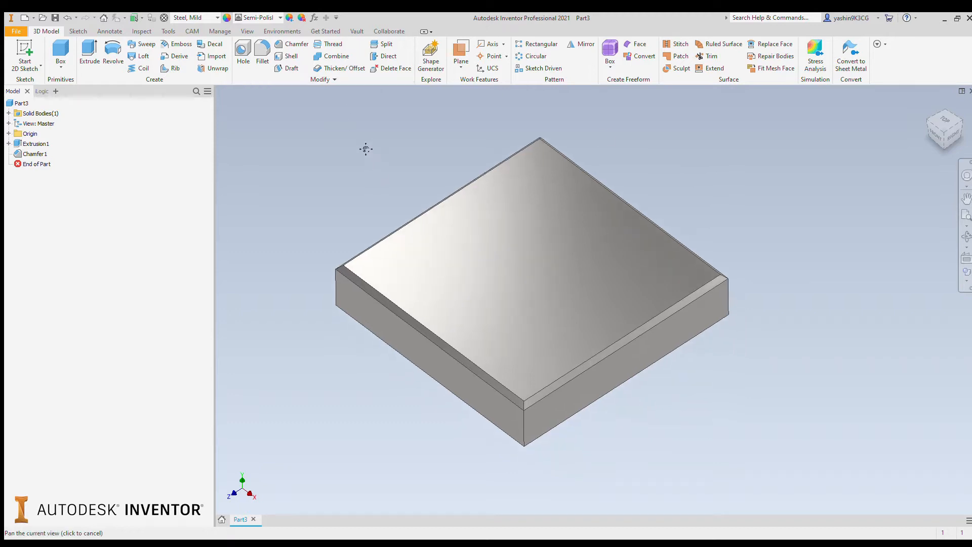
scroll(344, 238, "down", 4)
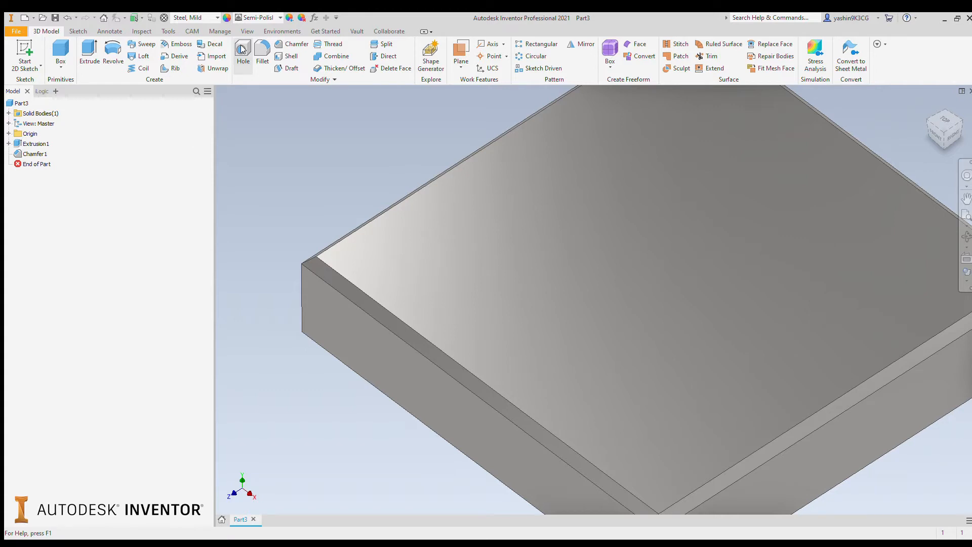
left_click(242, 49)
middle_click_drag(488, 173, 484, 186)
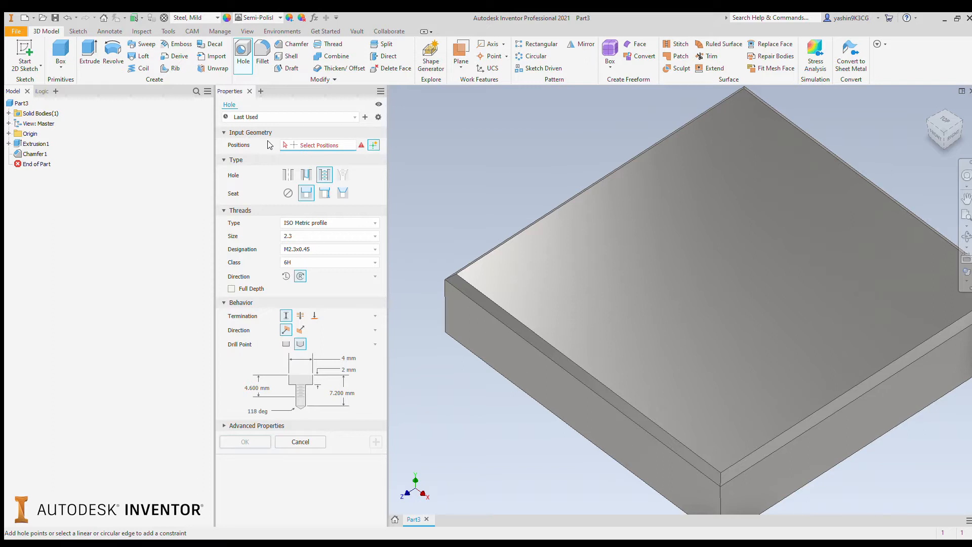
middle_click_drag(459, 205, 499, 193)
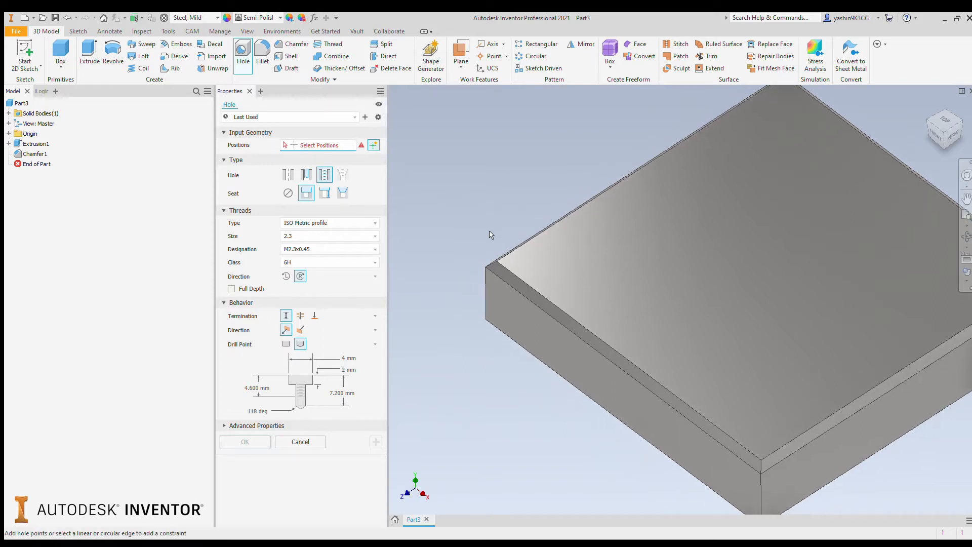
middle_click_drag(483, 239, 470, 196)
scroll(470, 196, "down", 3)
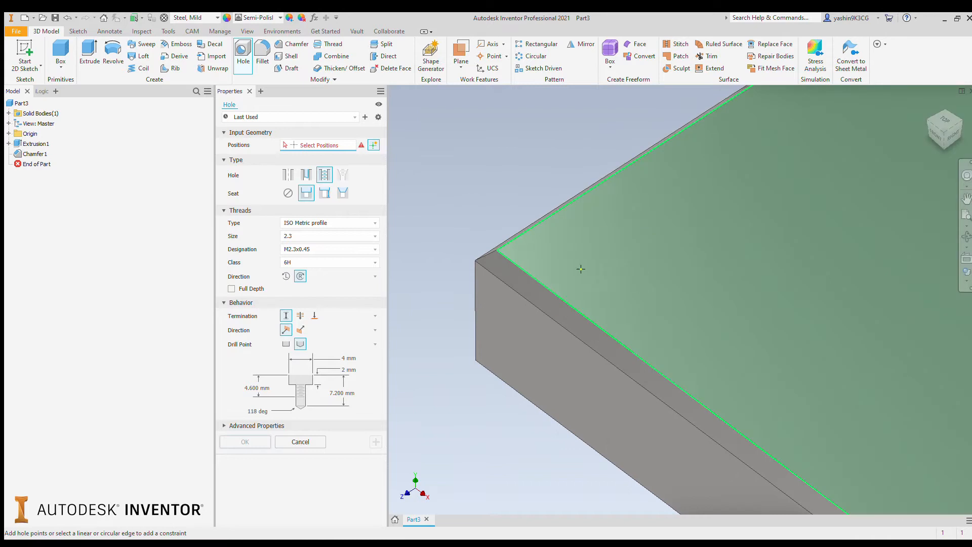
left_click(571, 256)
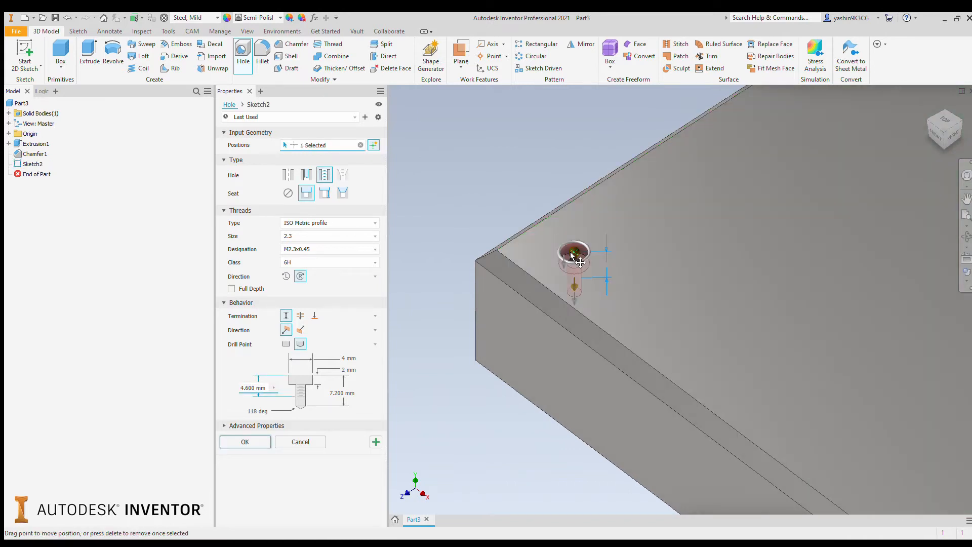
scroll(563, 277, "down", 3)
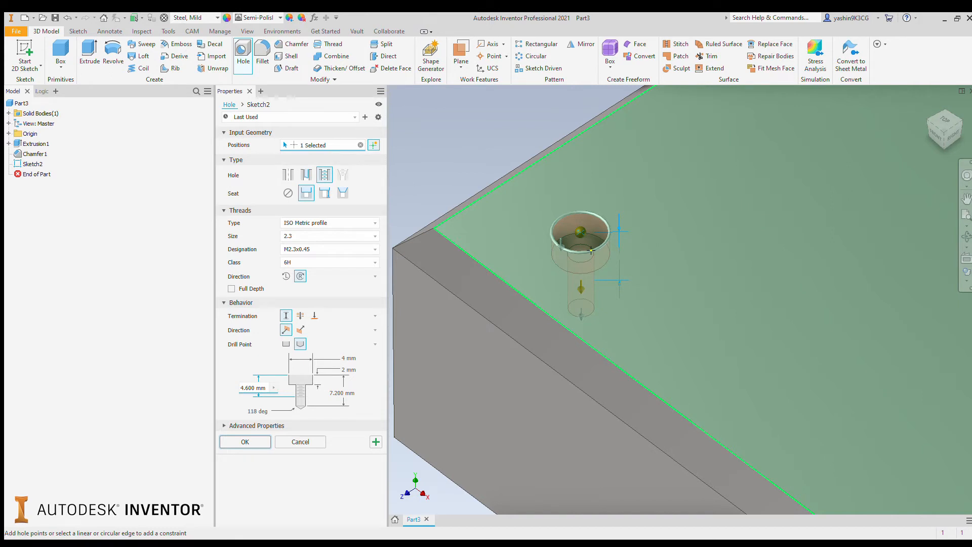
Step: Dimension the hole centre 15 mm from each of the two plate edges that meet at the nearby corner
middle_click_drag(444, 156, 503, 194)
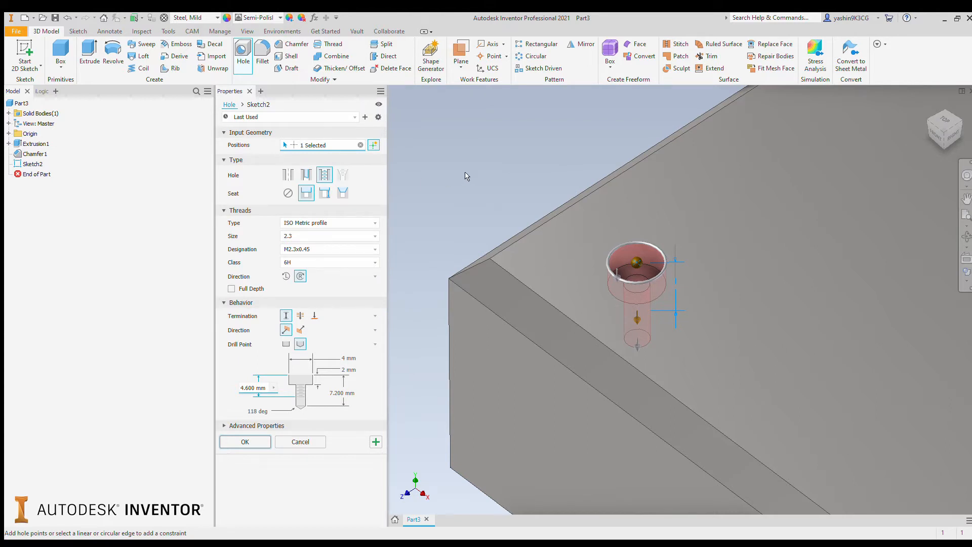
left_click(533, 224)
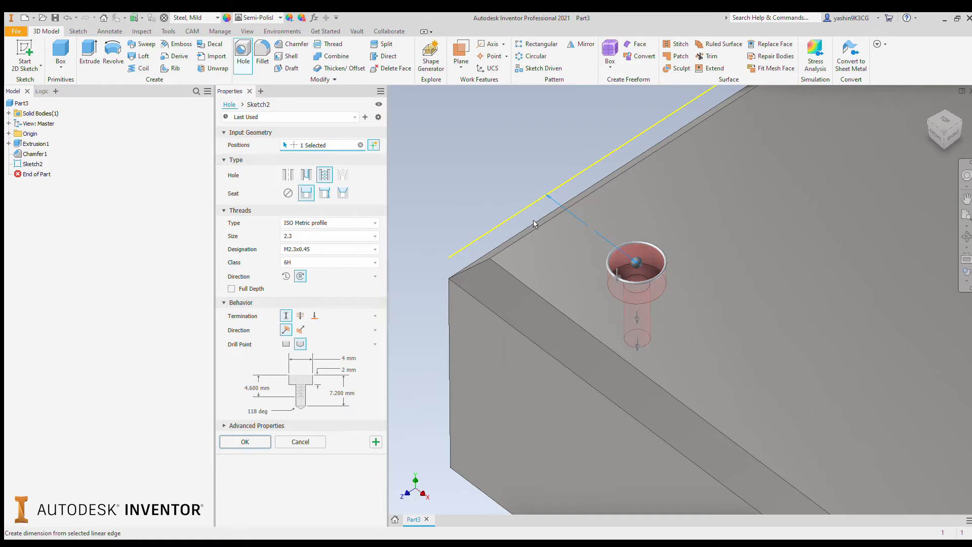
type("15")
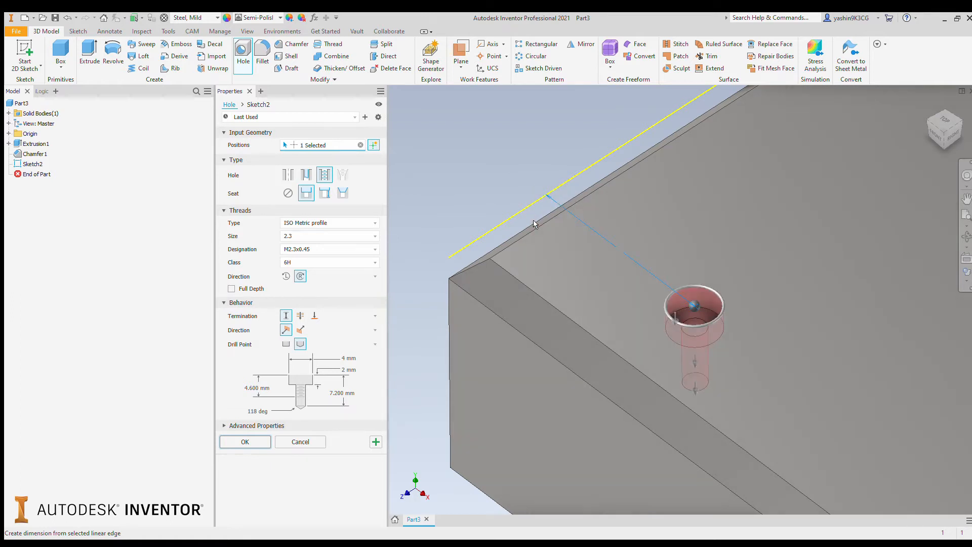
middle_click_drag(505, 204, 486, 146)
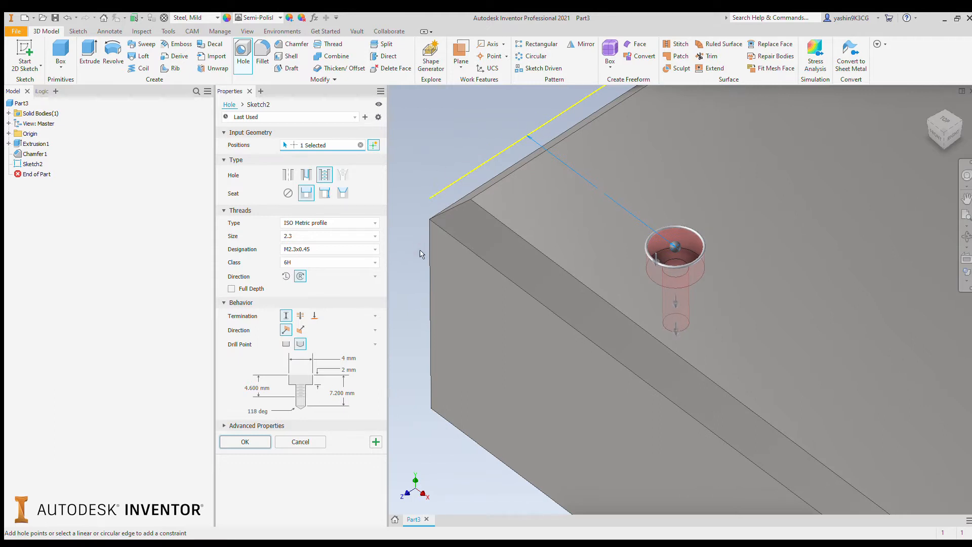
left_click(533, 305)
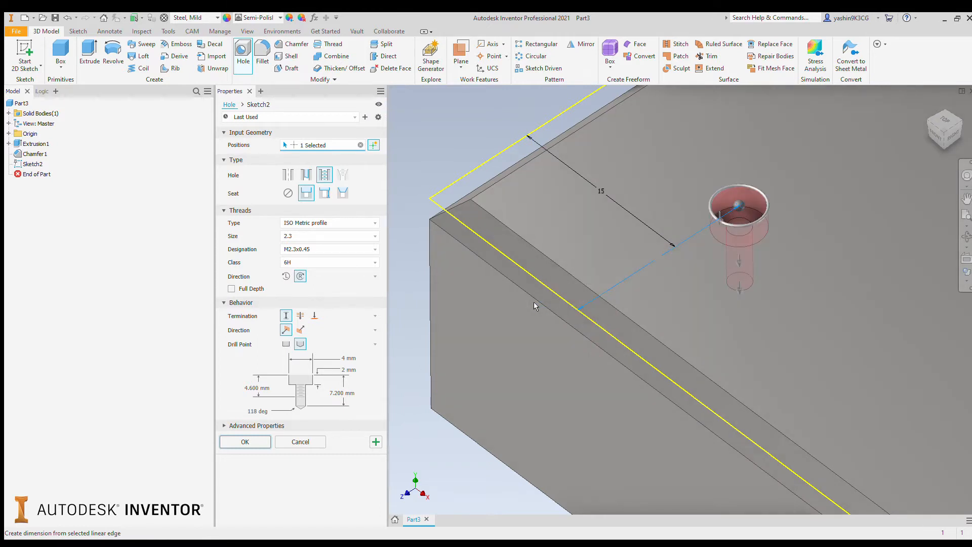
scroll(533, 302, "down", 3)
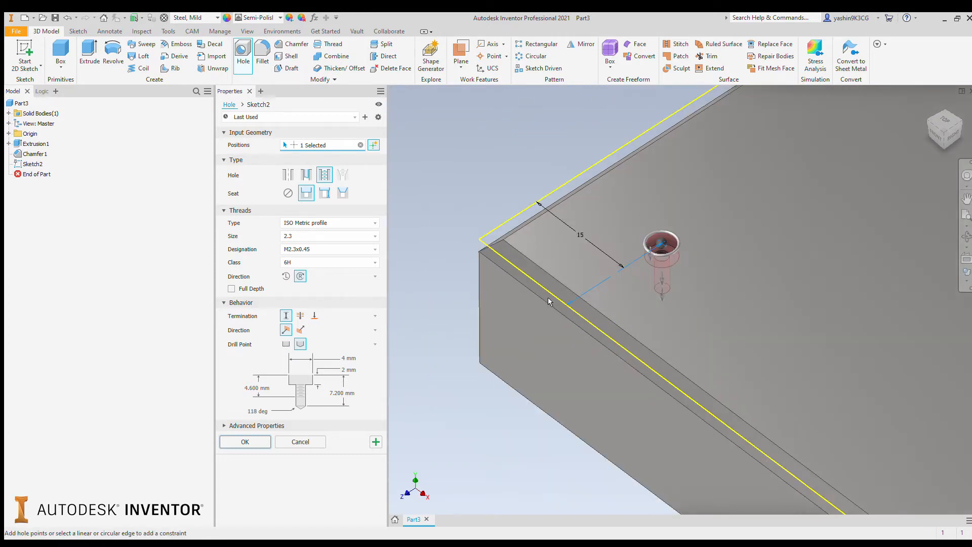
middle_click_drag(524, 287, 489, 276)
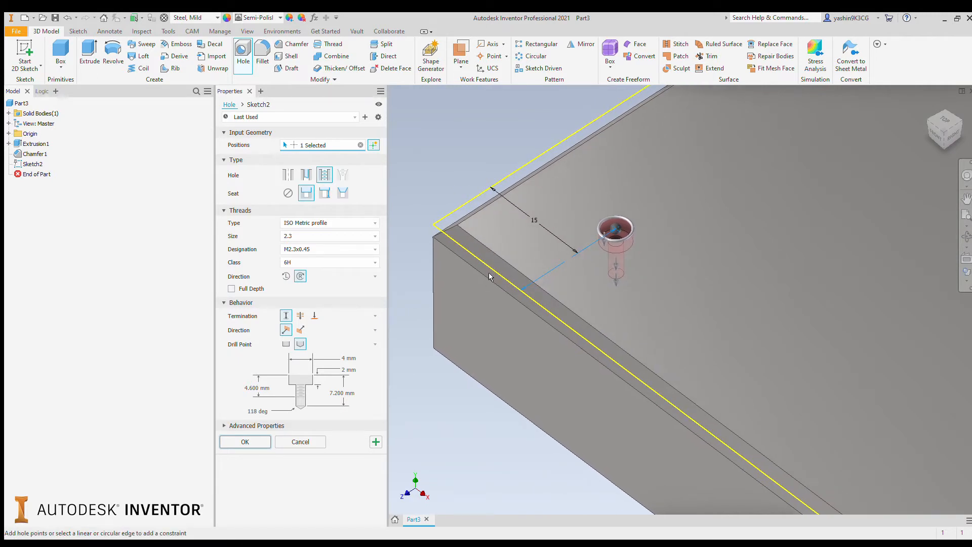
scroll(579, 236, "up", 3)
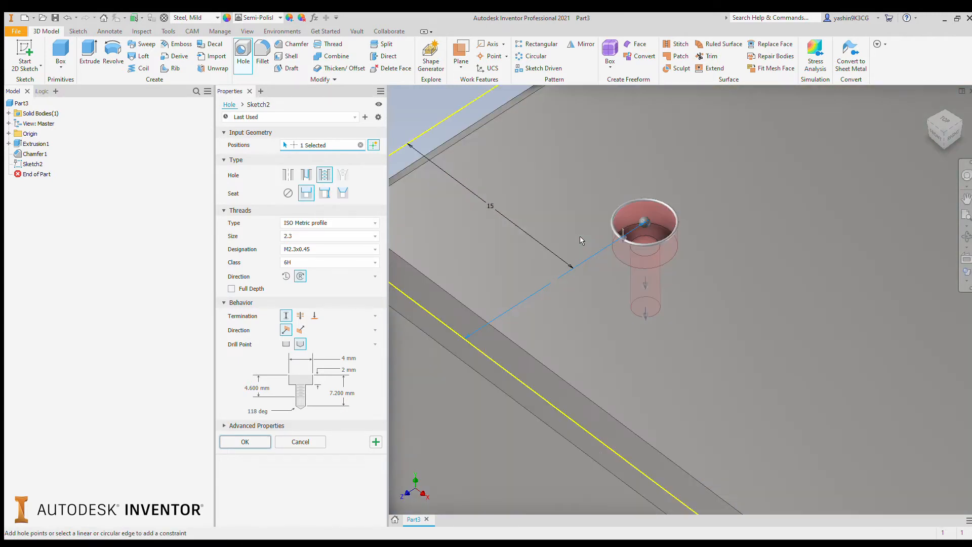
middle_click_drag(579, 236, 537, 234)
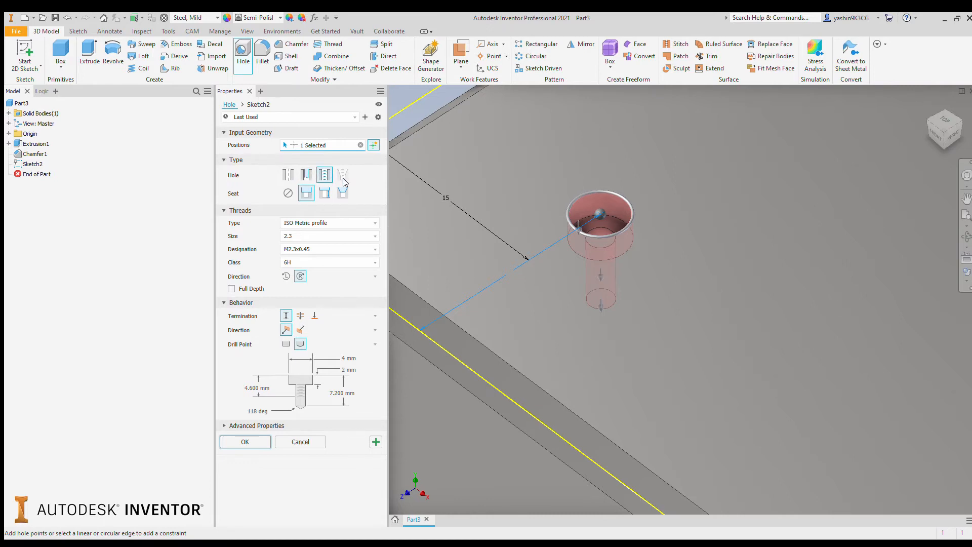
Step: Try the simple hole type and the countersink seat, and return to a tapped hole with a counterbore seat
left_click(287, 174)
left_click(324, 175)
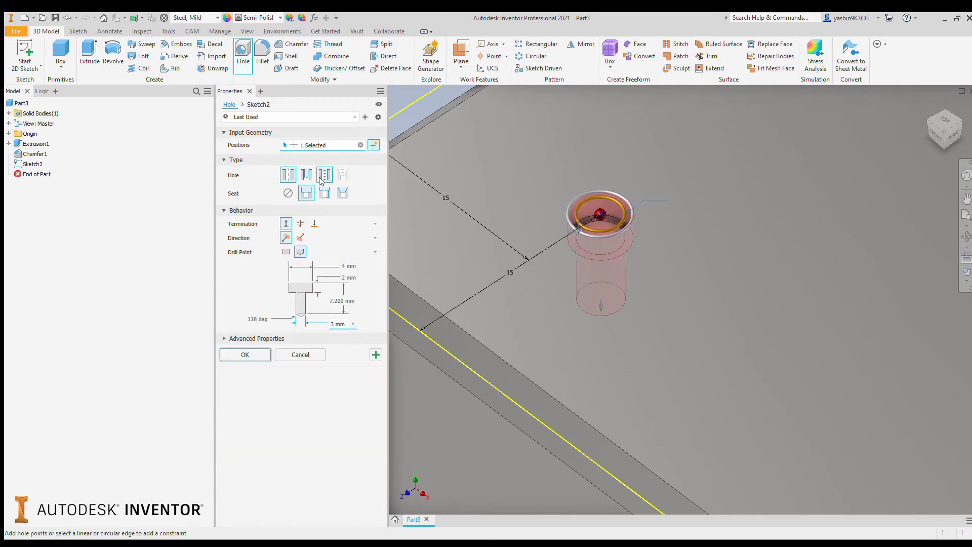
middle_click_drag(404, 125, 464, 138)
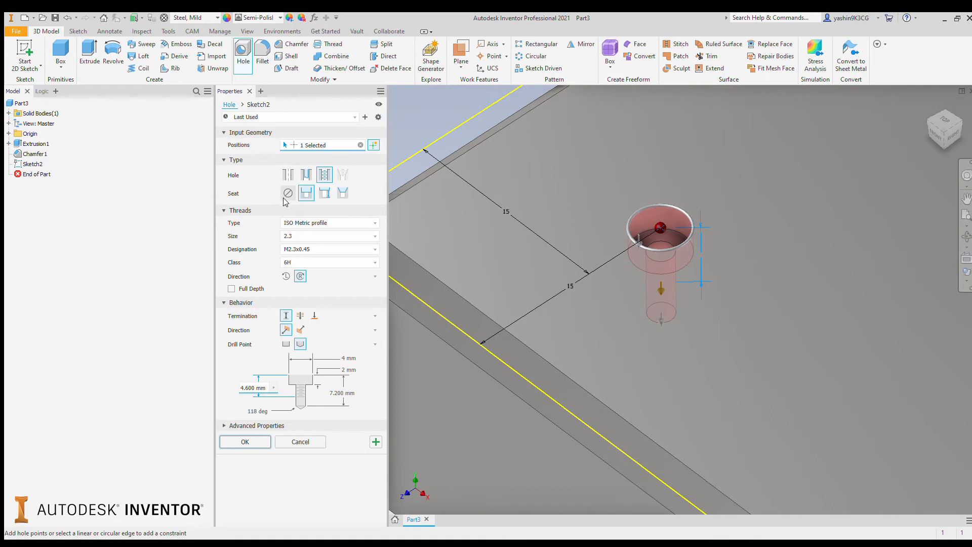
left_click(328, 197)
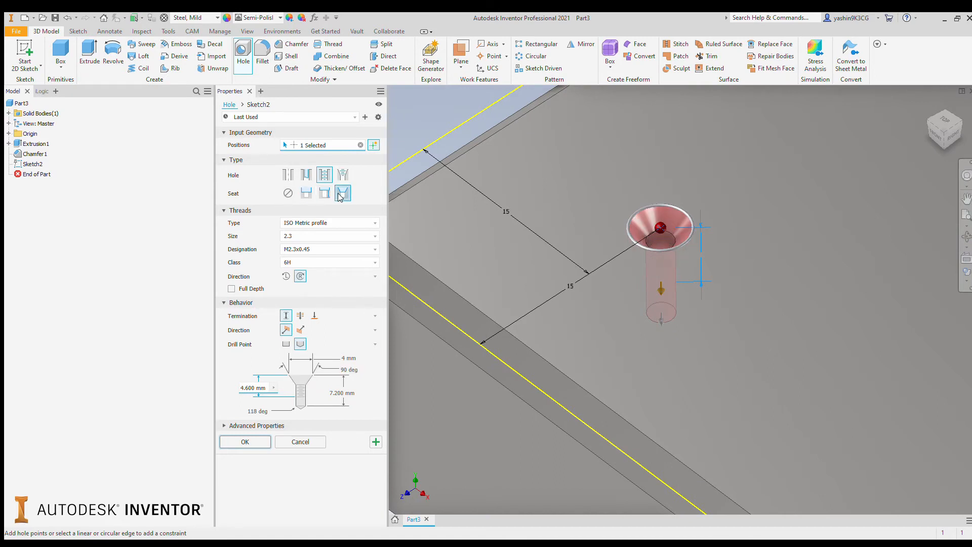
left_click(305, 195)
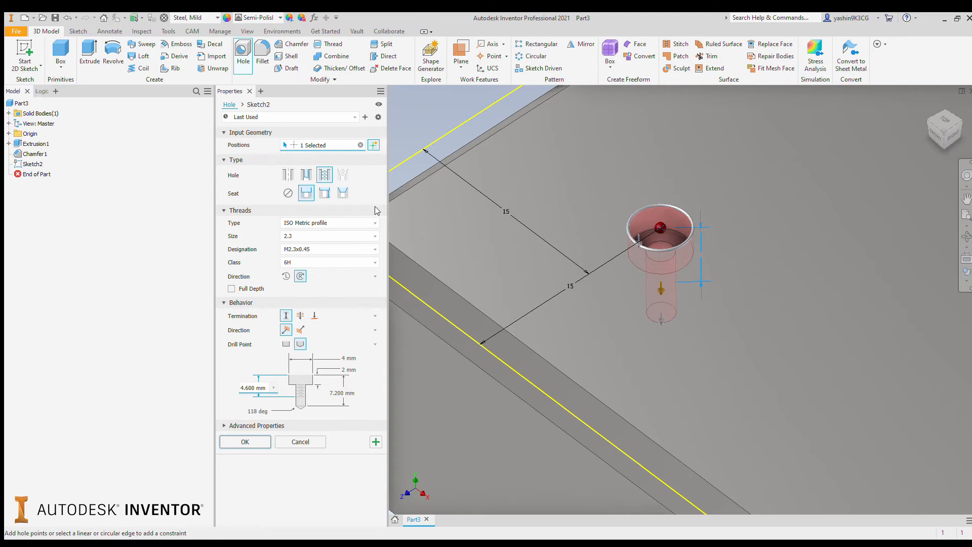
middle_click_drag(394, 151, 428, 170)
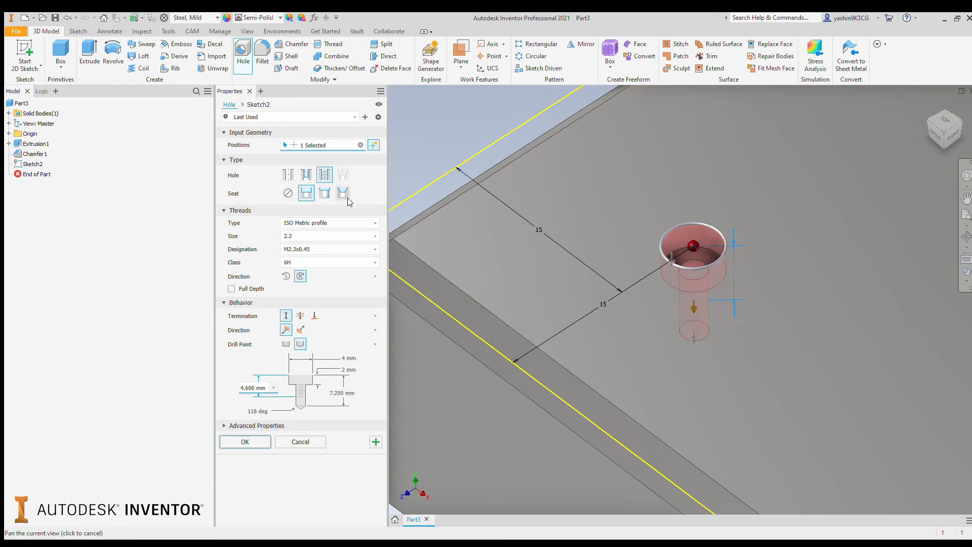
Step: Configure the hole's thread as ISO Metric profile, size 4, with designation M4x0.5
left_click(337, 223)
left_click(317, 257)
middle_click_drag(426, 135, 412, 137)
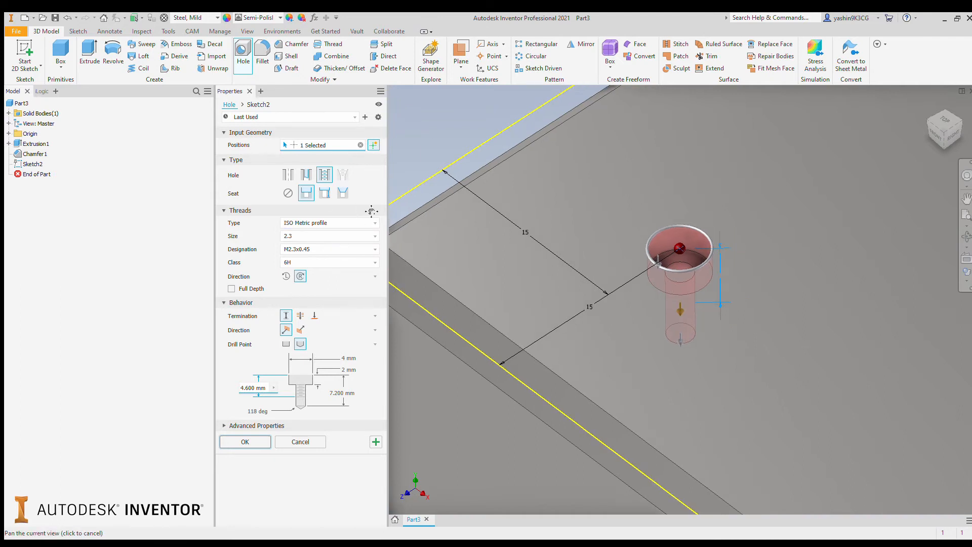
left_click(363, 242)
left_click(327, 299)
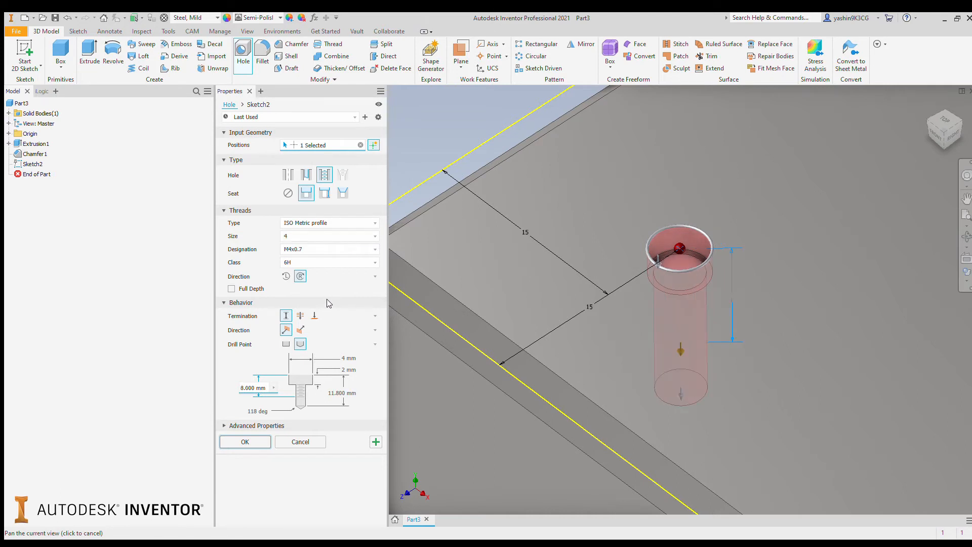
middle_click_drag(427, 142, 447, 157)
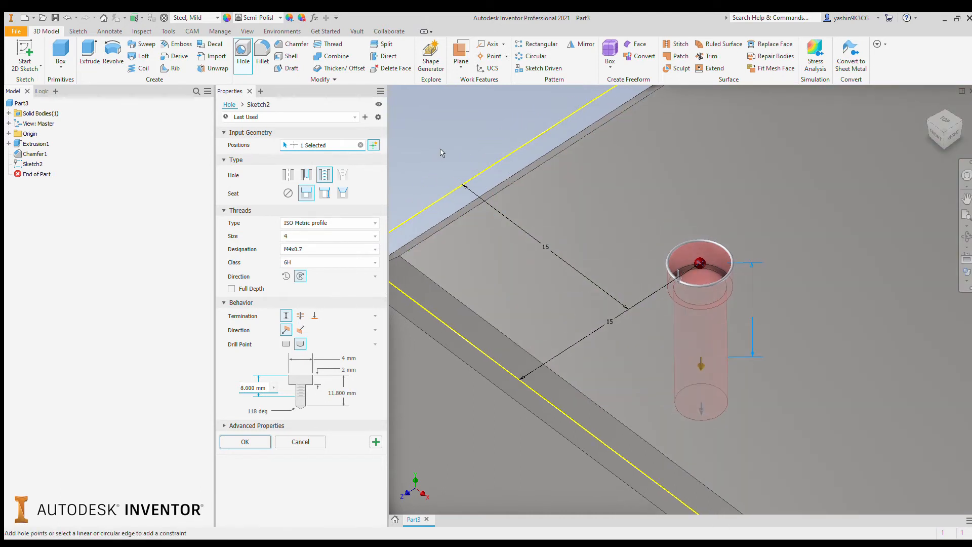
left_click(330, 255)
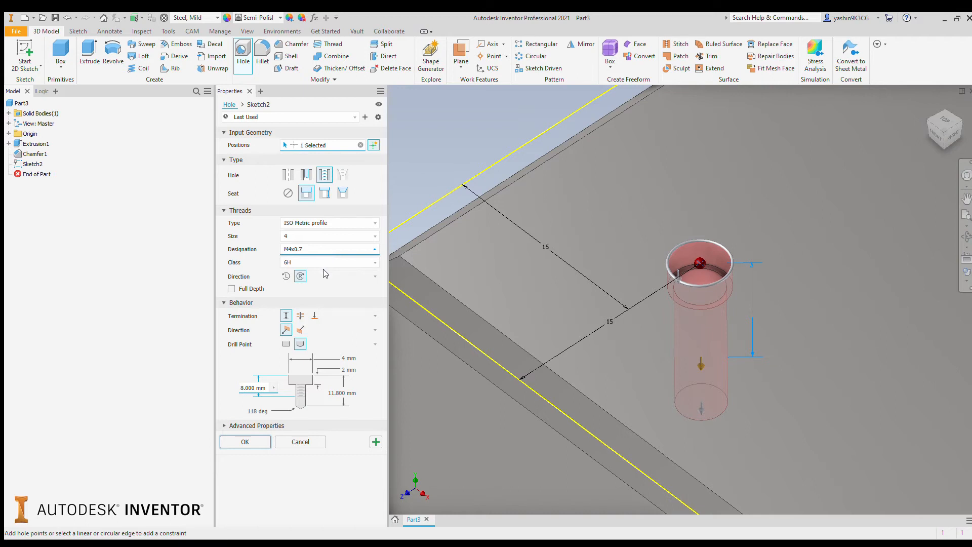
left_click(325, 274)
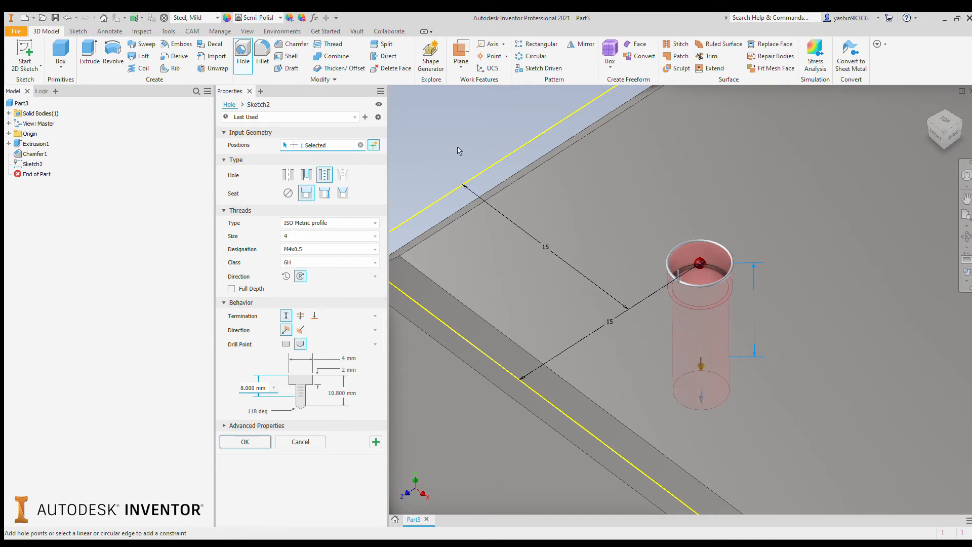
Step: Set the hole to terminate Through All, with a counterbore 10 mm in diameter and 4 mm deep
middle_click_drag(472, 136, 424, 123)
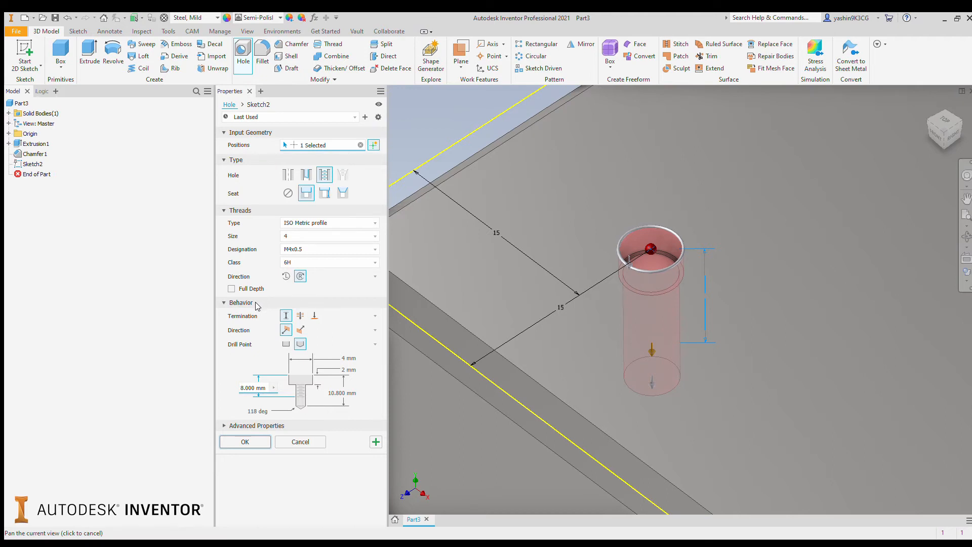
left_click(300, 316)
scroll(528, 275, "down", 2)
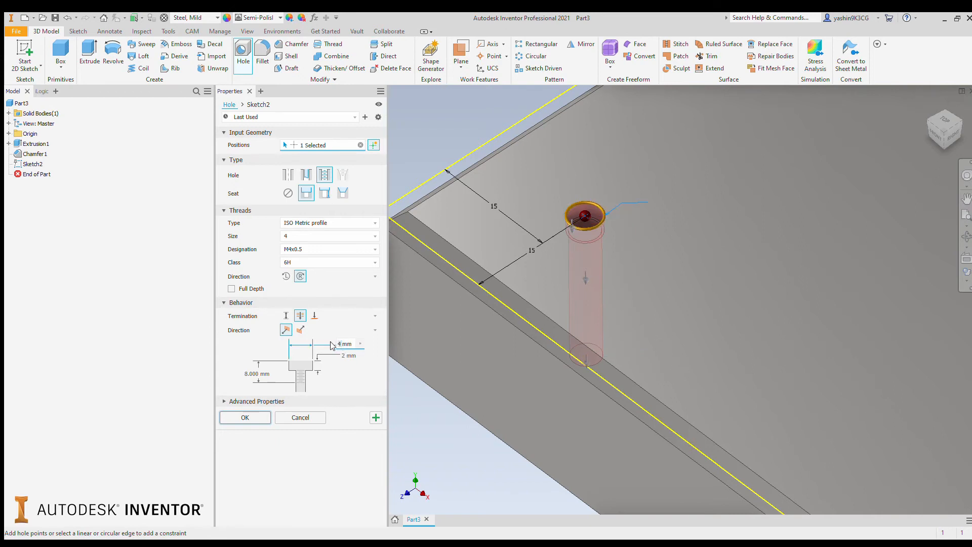
type("0")
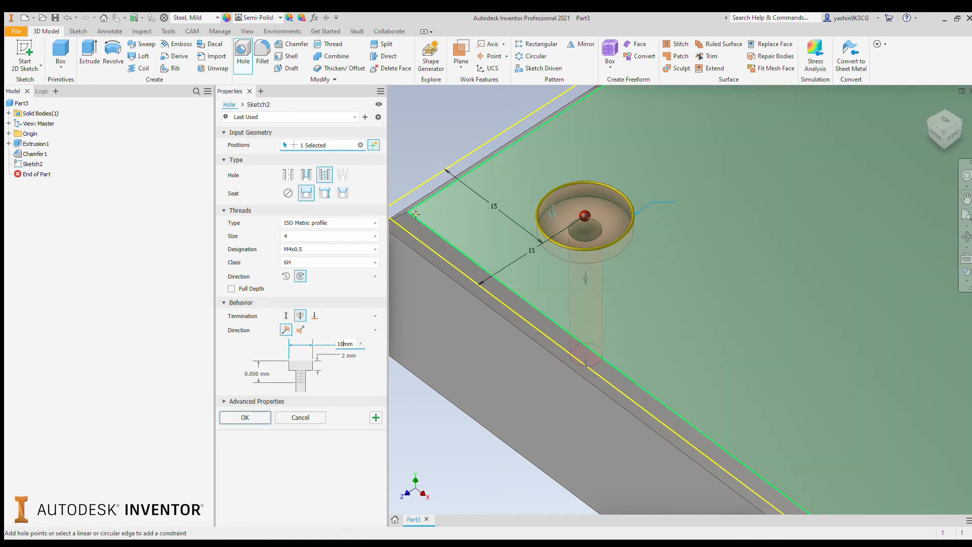
left_click(338, 356)
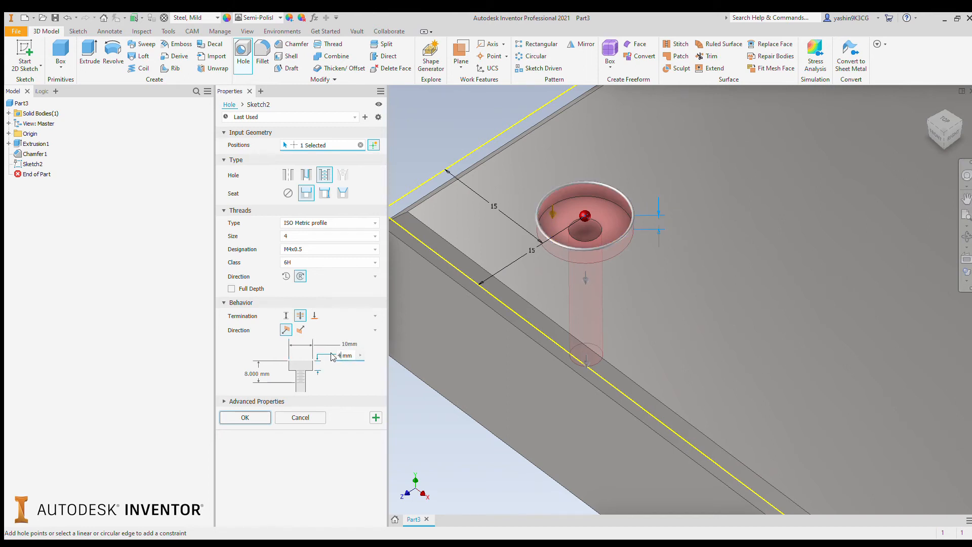
type("4")
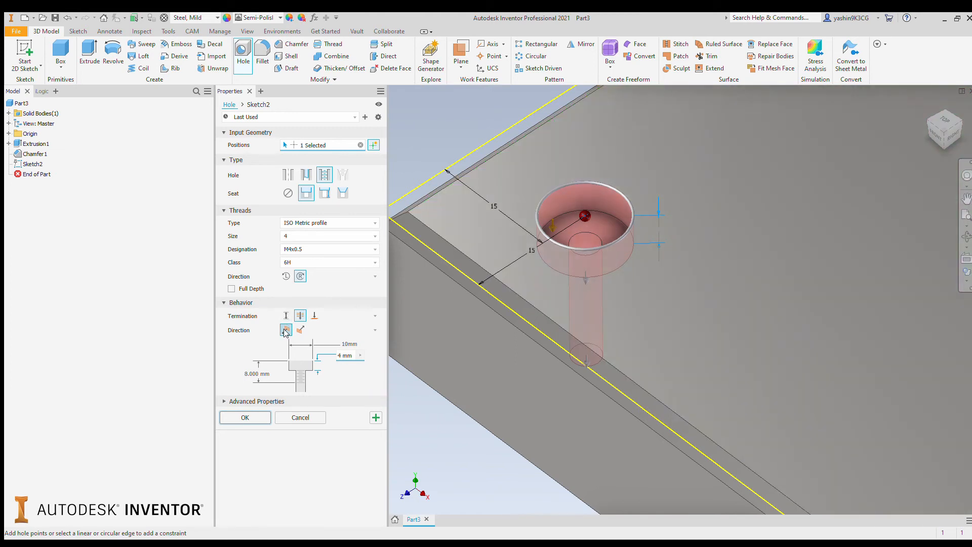
Step: Set the hole's thread depth to 6 mm
left_click(258, 375)
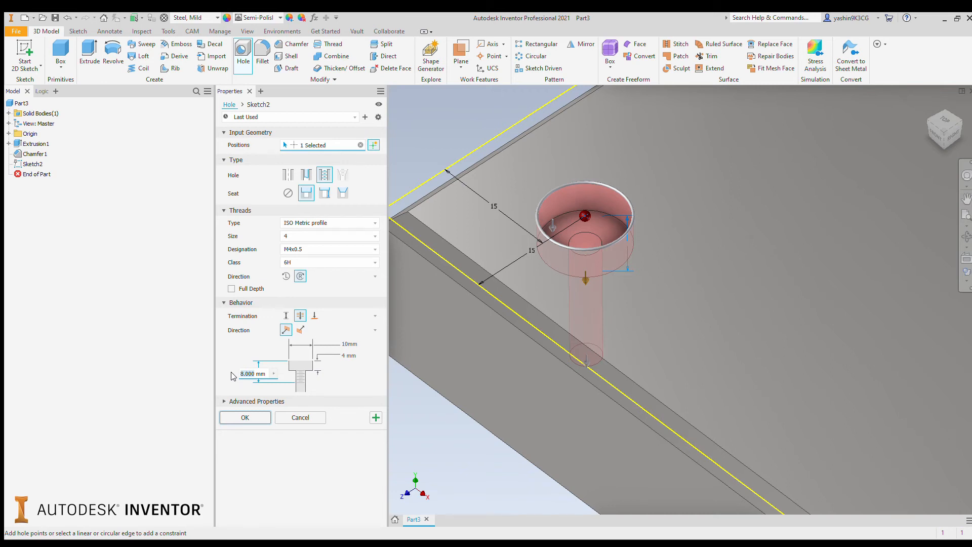
type("6")
key("Return")
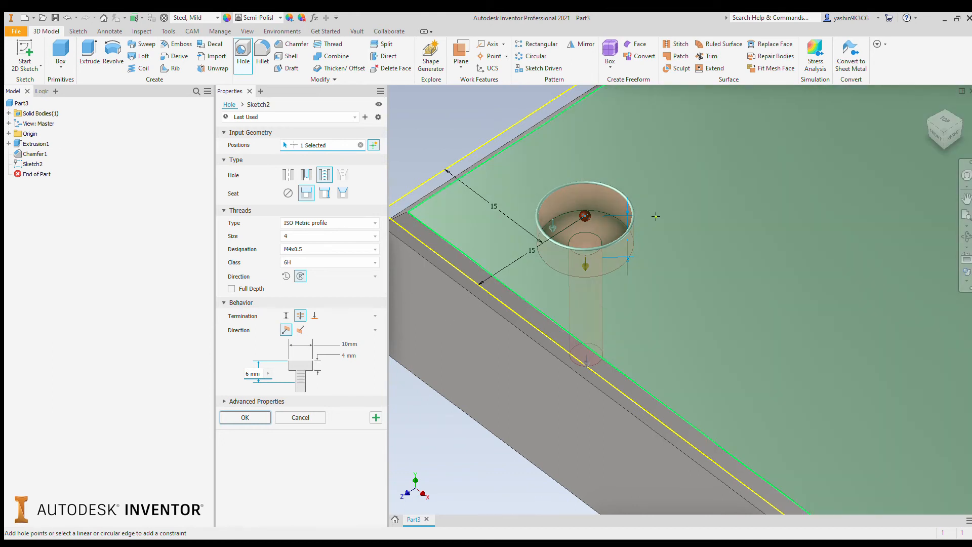
scroll(644, 214, "down", 5)
scroll(582, 212, "up", 3)
middle_click_drag(529, 210, 429, 212)
scroll(429, 212, "down", 2)
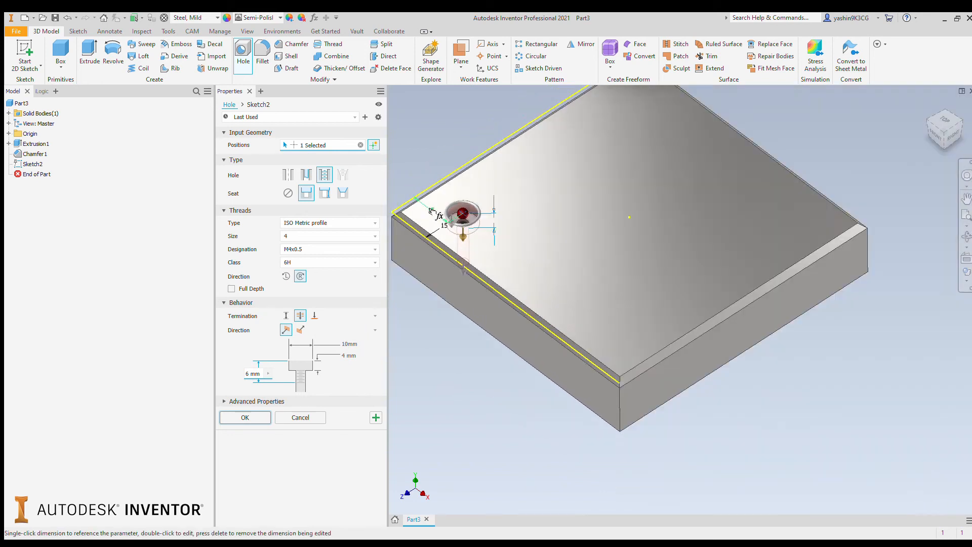
middle_click_drag(792, 235, 819, 313)
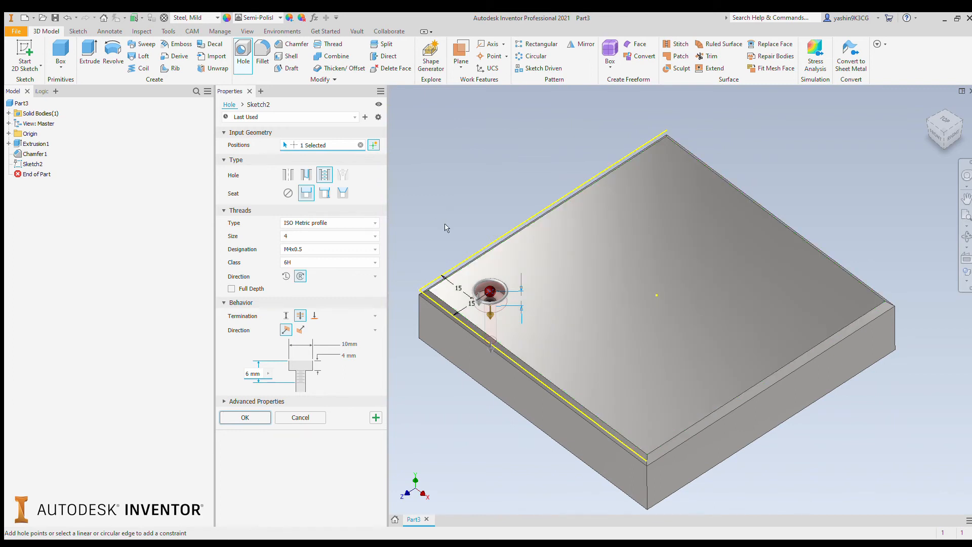
Step: Place a second counterbored hole on the plate's top face near the front corner
middle_click_drag(446, 227, 433, 166)
scroll(427, 166, "up", 3)
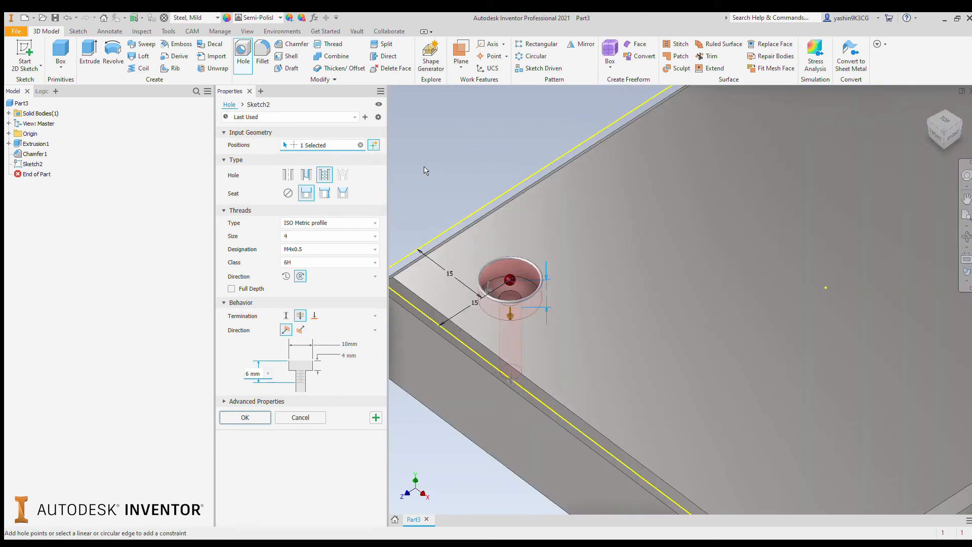
middle_click_drag(476, 191, 419, 69)
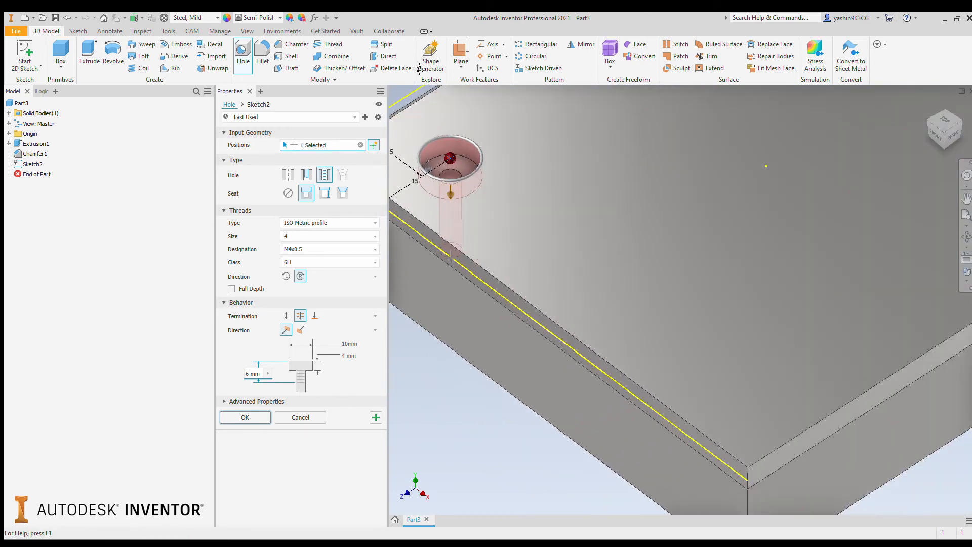
left_click(750, 411)
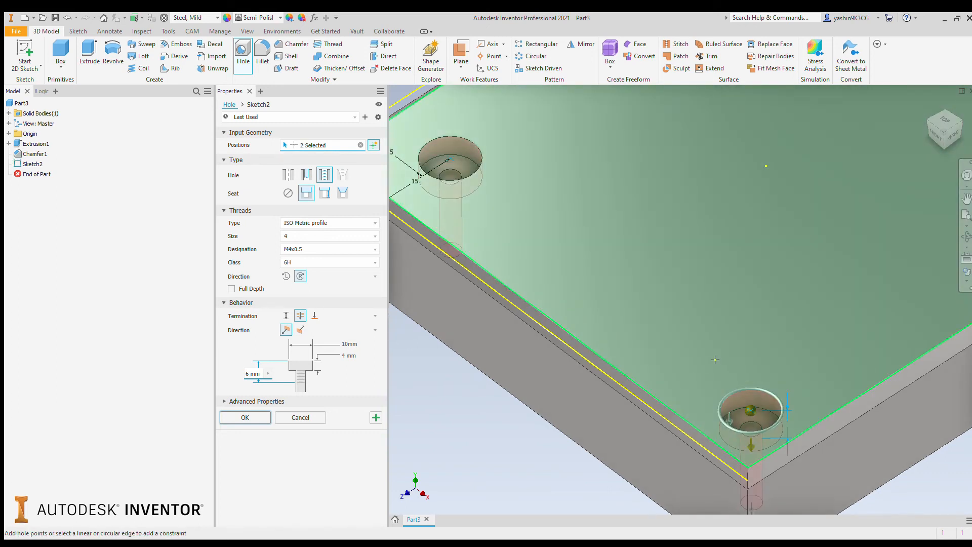
Step: Position the second hole 20 mm from each of the two edges meeting at the front corner
middle_click_drag(715, 359, 612, 263)
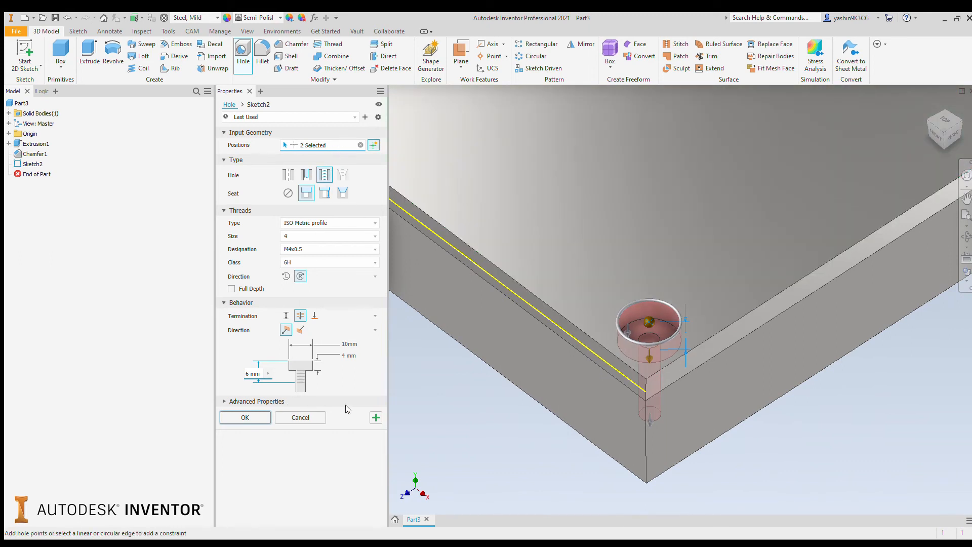
scroll(479, 430, "down", 5)
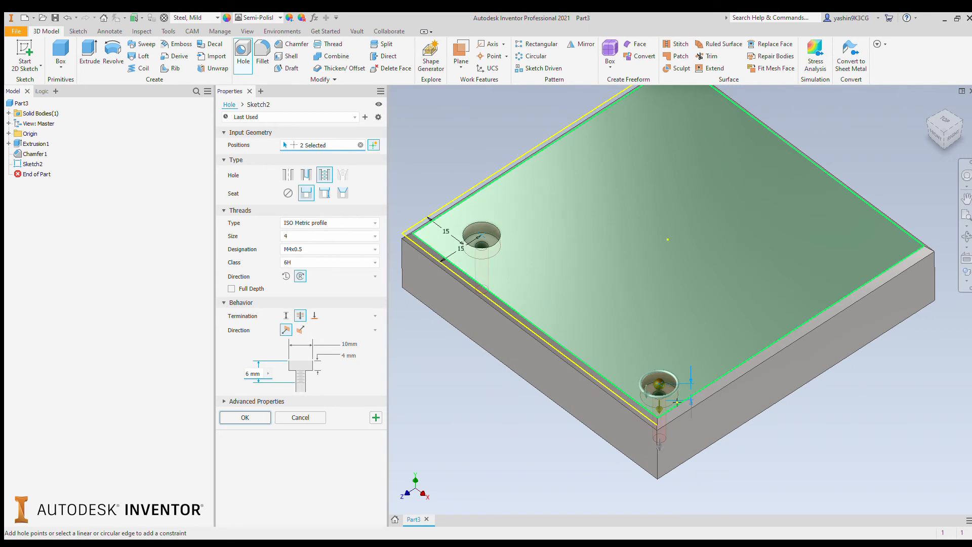
scroll(677, 402, "up", 3)
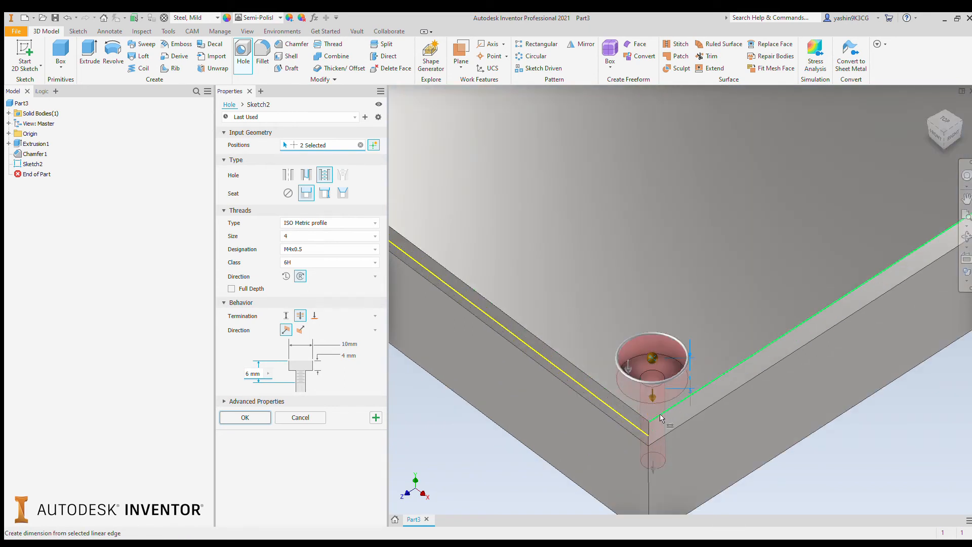
left_click(735, 390)
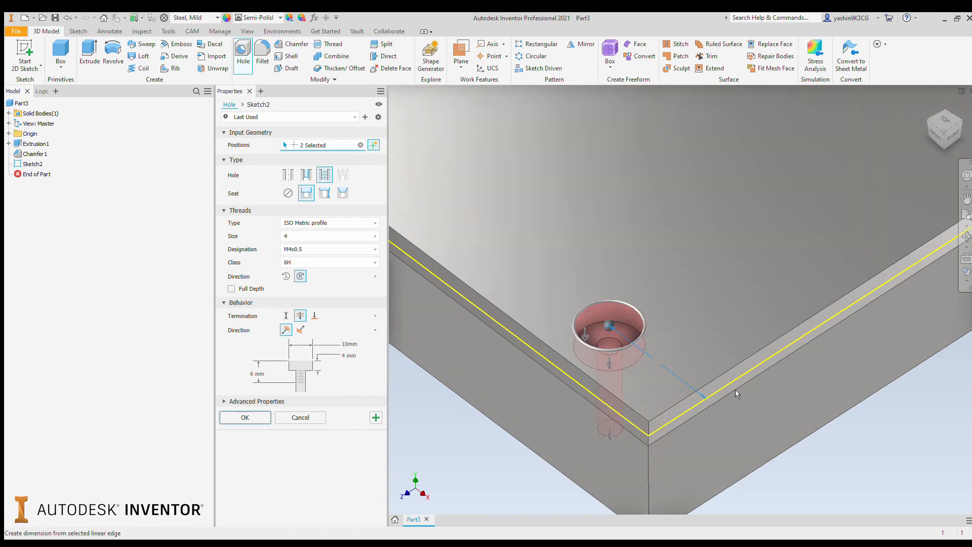
left_click(516, 350)
type("20")
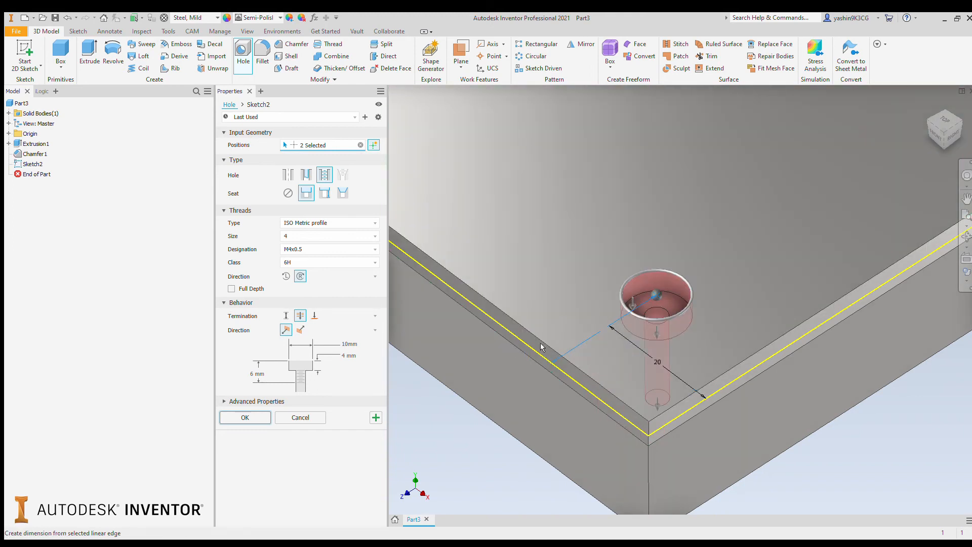
Step: Place a third hole on the top face near the corner opposite the first hole
scroll(719, 289, "up", 4)
scroll(777, 234, "down", 3)
middle_click_drag(777, 234, 797, 289)
scroll(797, 287, "up", 4)
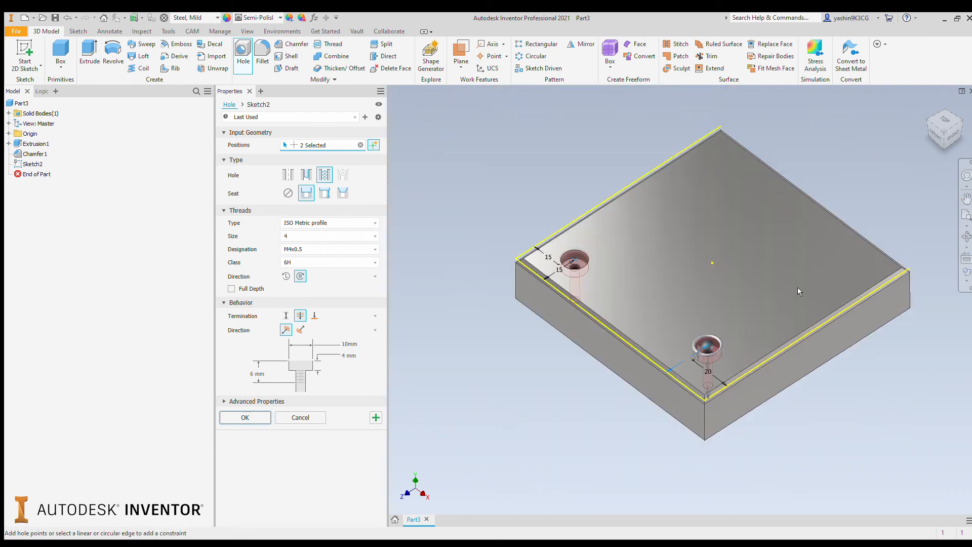
scroll(781, 272, "down", 4)
scroll(782, 272, "down", 3)
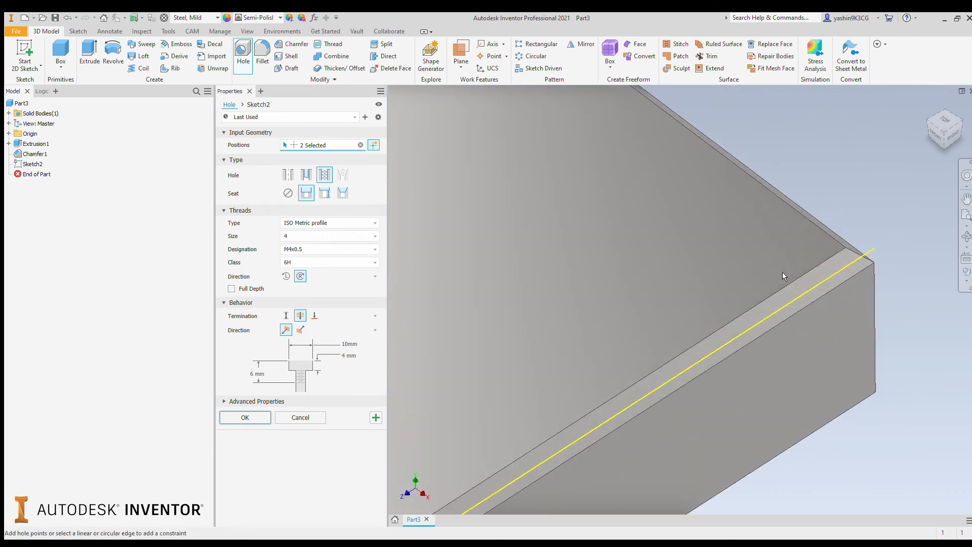
left_click(745, 237)
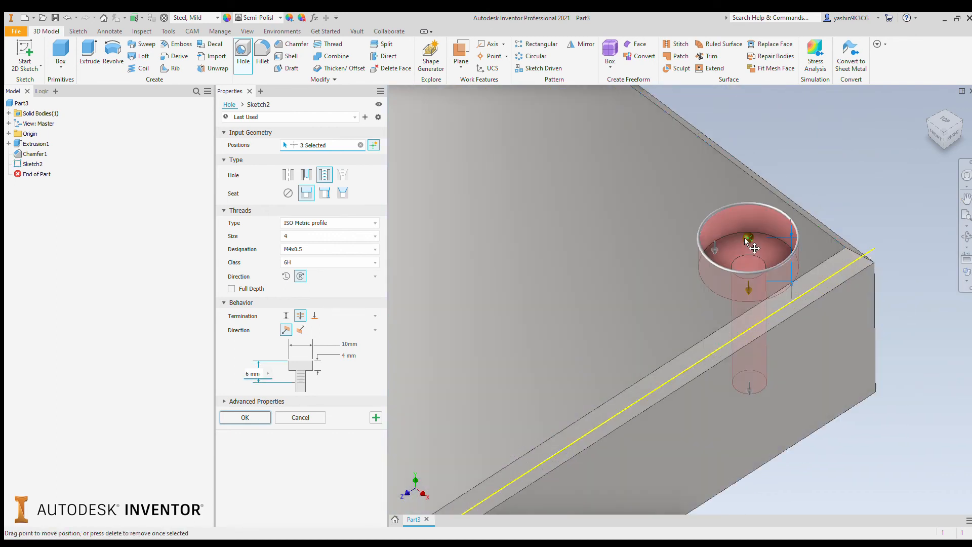
Step: Dimension the third hole 20 mm from both of its adjacent plate edges
left_click(821, 225)
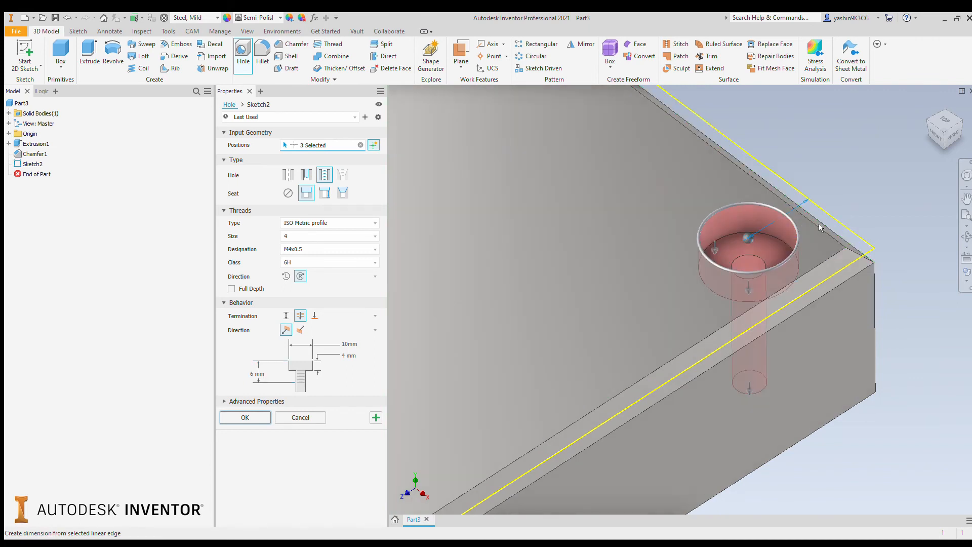
type("20")
key("Return")
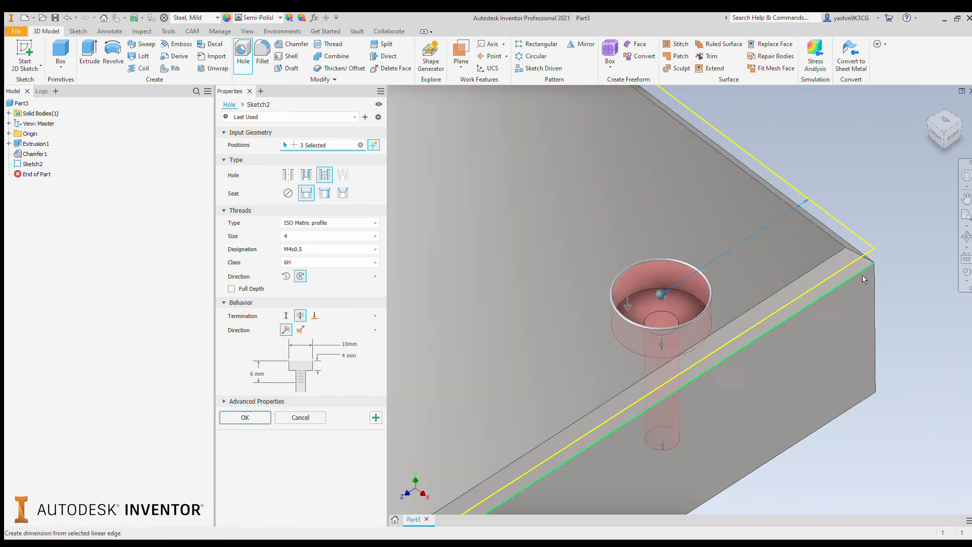
left_click(809, 307)
Step: Place a fourth hole on the top face near the plate's remaining back corner
scroll(809, 306, "down", 5)
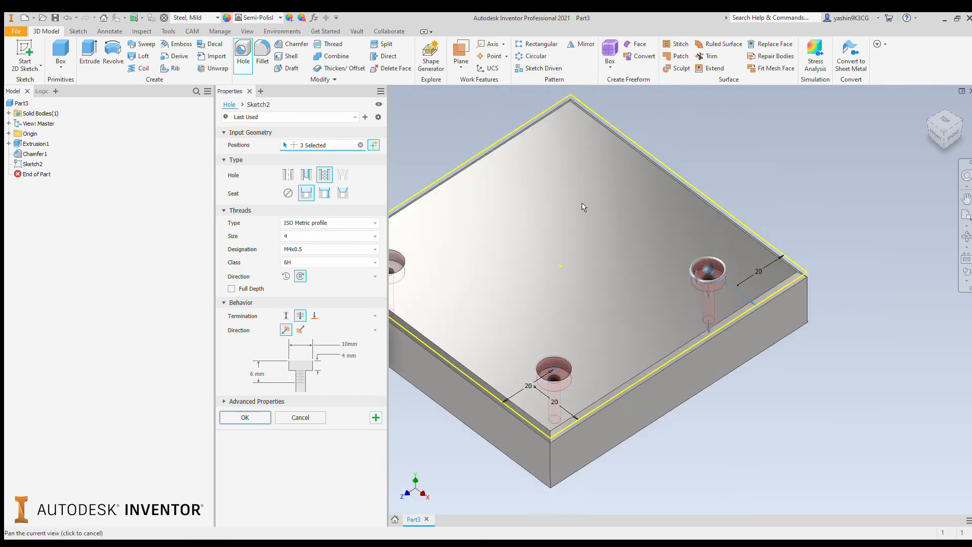
scroll(582, 207, "down", 2)
scroll(615, 205, "up", 6)
left_click(636, 251)
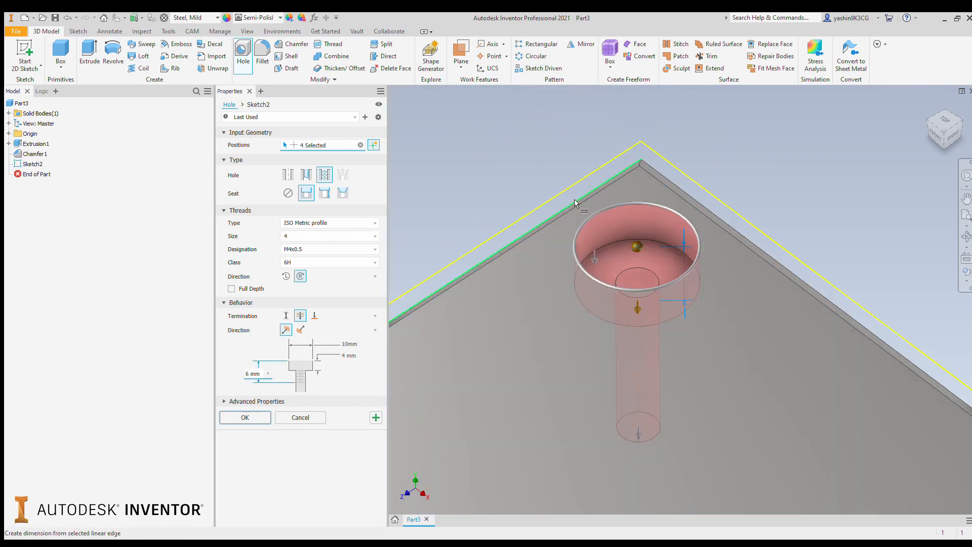
Step: Position the fourth hole 20 mm from both adjacent edges and create the four-hole feature
left_click(573, 201)
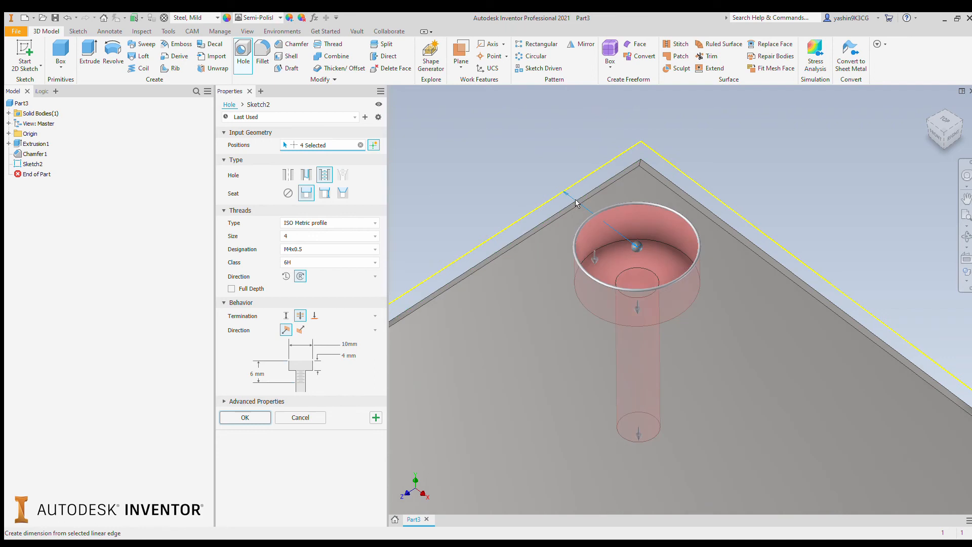
type("20")
key("Return")
left_click(703, 208)
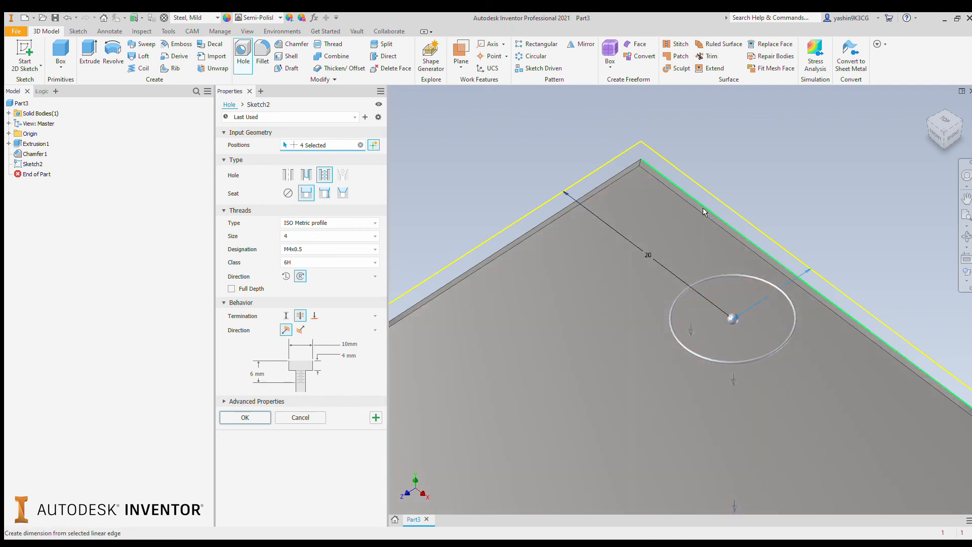
type("20")
key("Return")
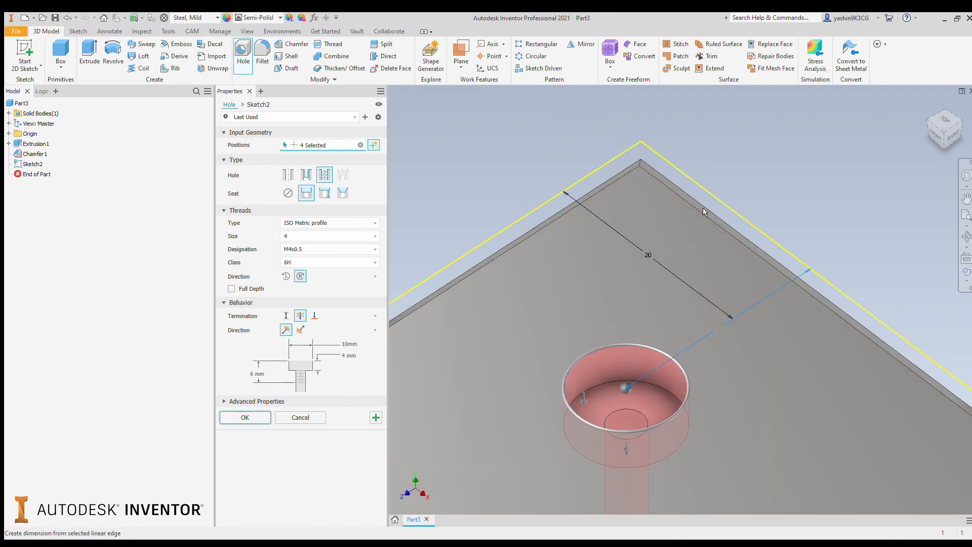
scroll(703, 212, "down", 5)
middle_click_drag(825, 228, 745, 216)
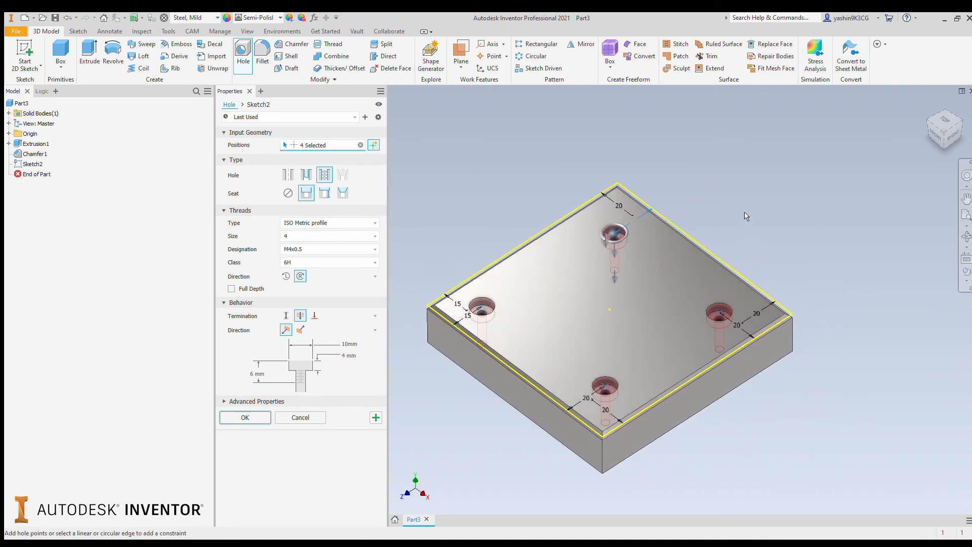
left_click(245, 417)
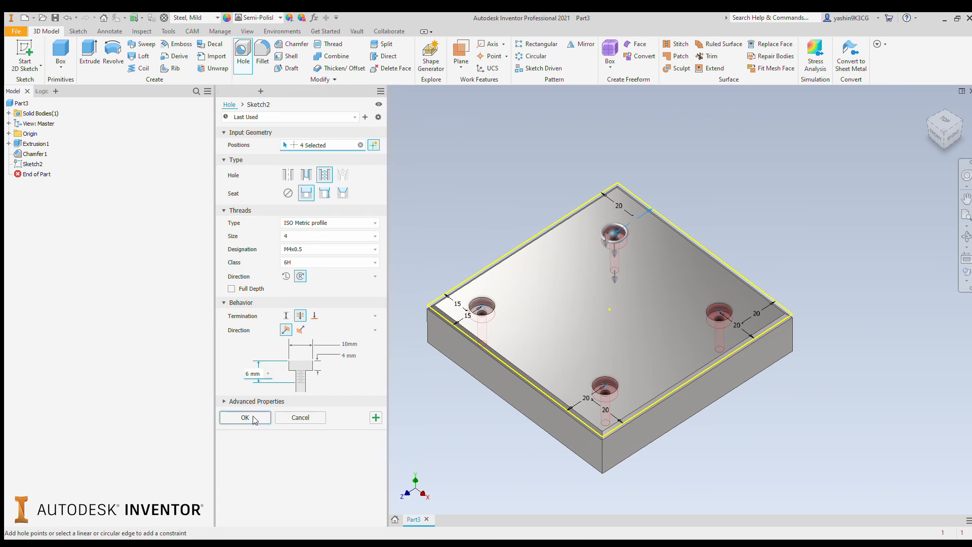
Step: Examine the thread inside the counterbored hole that lies 15 mm from its edges
scroll(400, 301, "up", 8)
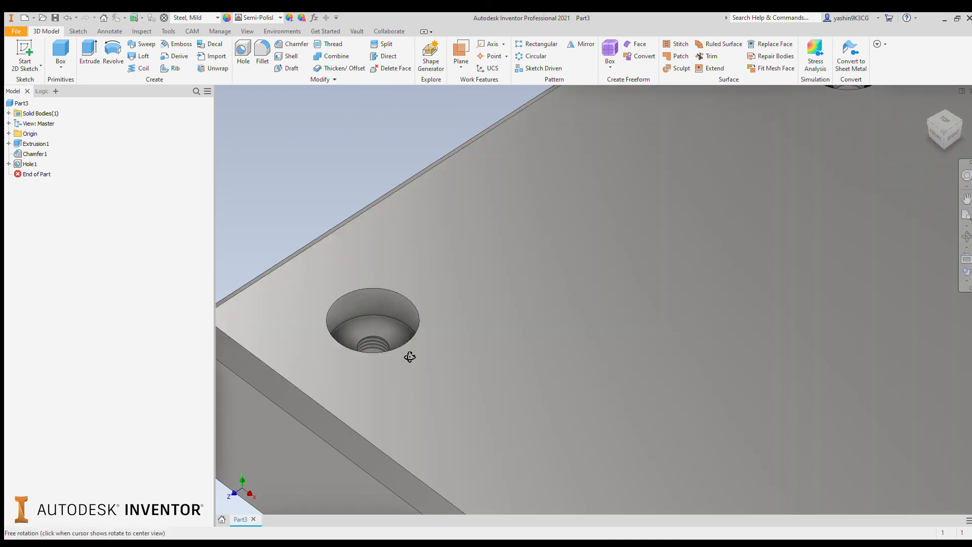
middle_click_drag(408, 347, 372, 361, "shift")
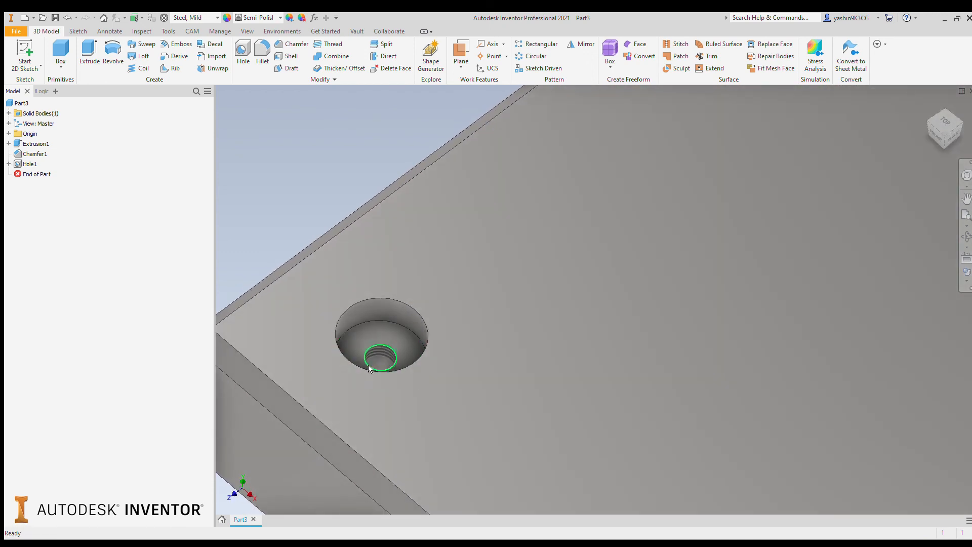
scroll(375, 357, "up", 6)
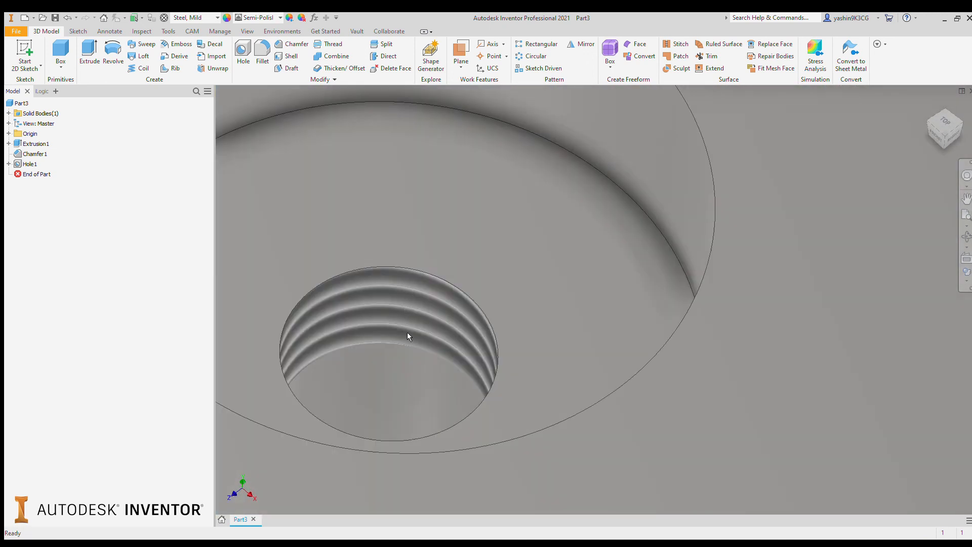
scroll(407, 332, "down", 8)
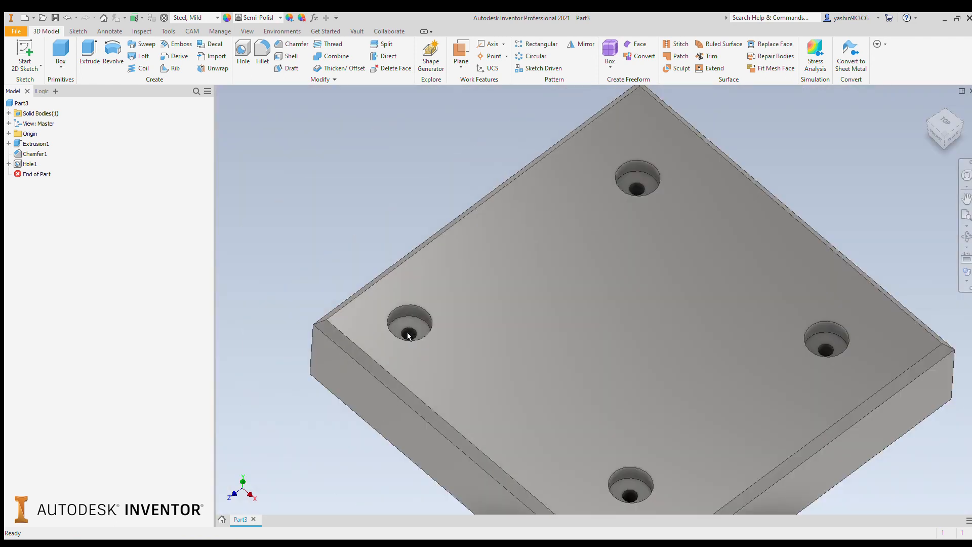
middle_click_drag(408, 335, 332, 287)
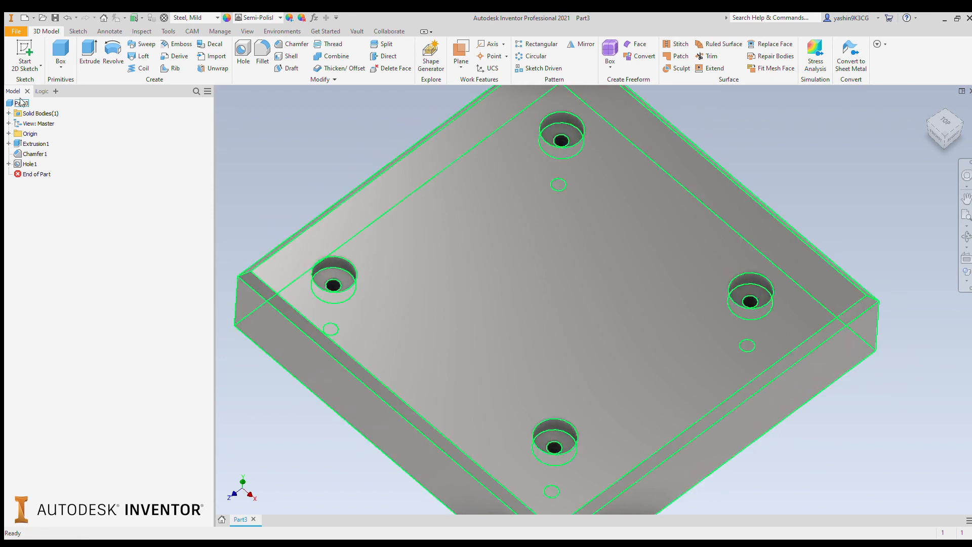
Step: Edit the hole feature and set the counterbore diameter of all four holes to 6 mm
left_click(24, 164)
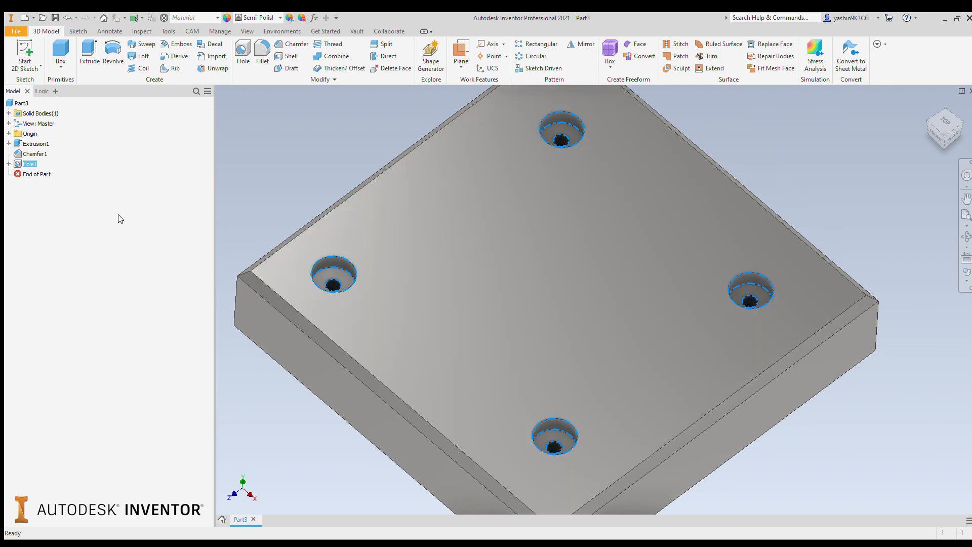
left_click(16, 168)
double_click(16, 167)
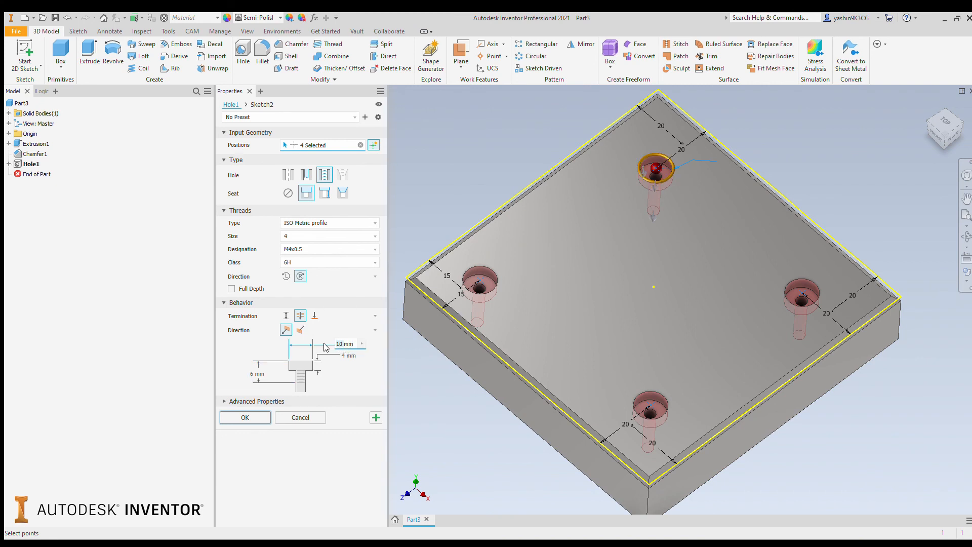
type("6mm")
scroll(479, 292, "up", 5)
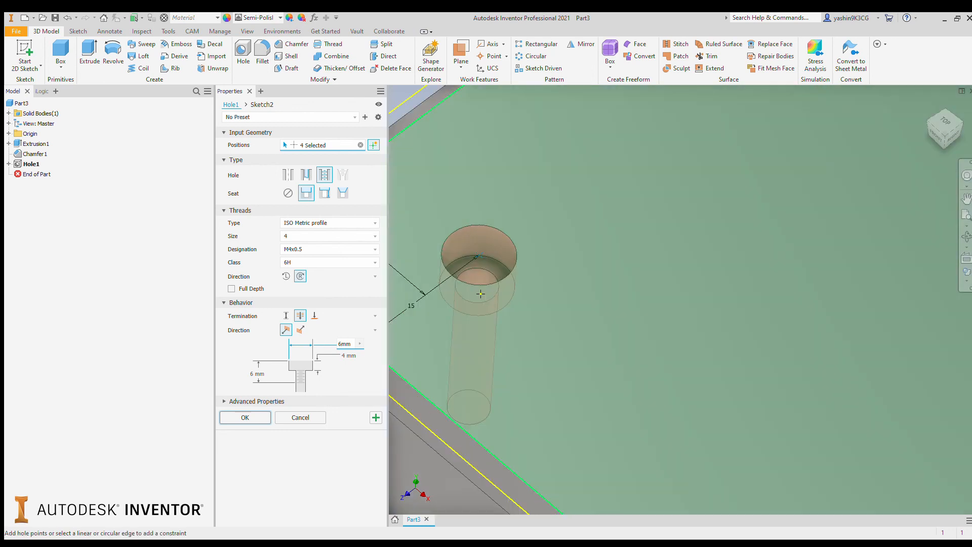
left_click(256, 419)
scroll(426, 329, "down", 8)
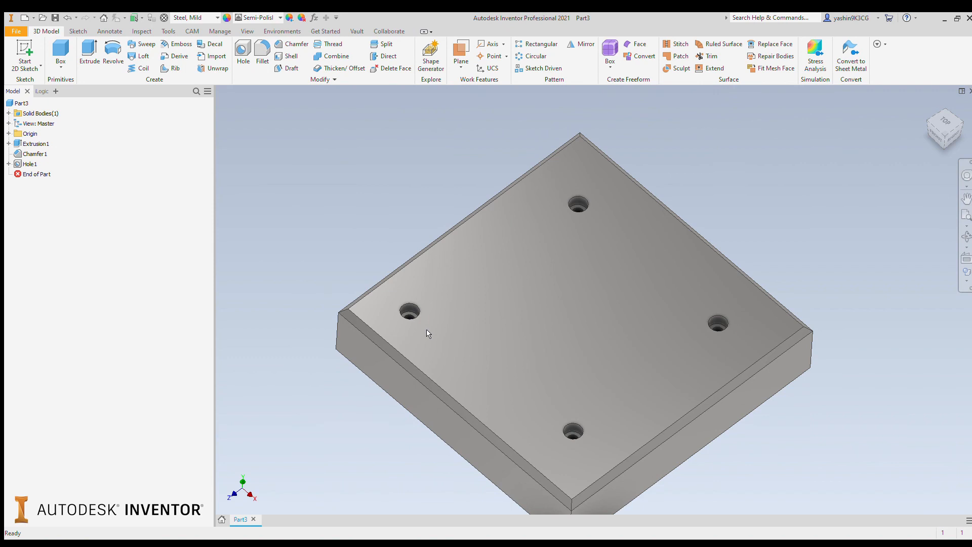